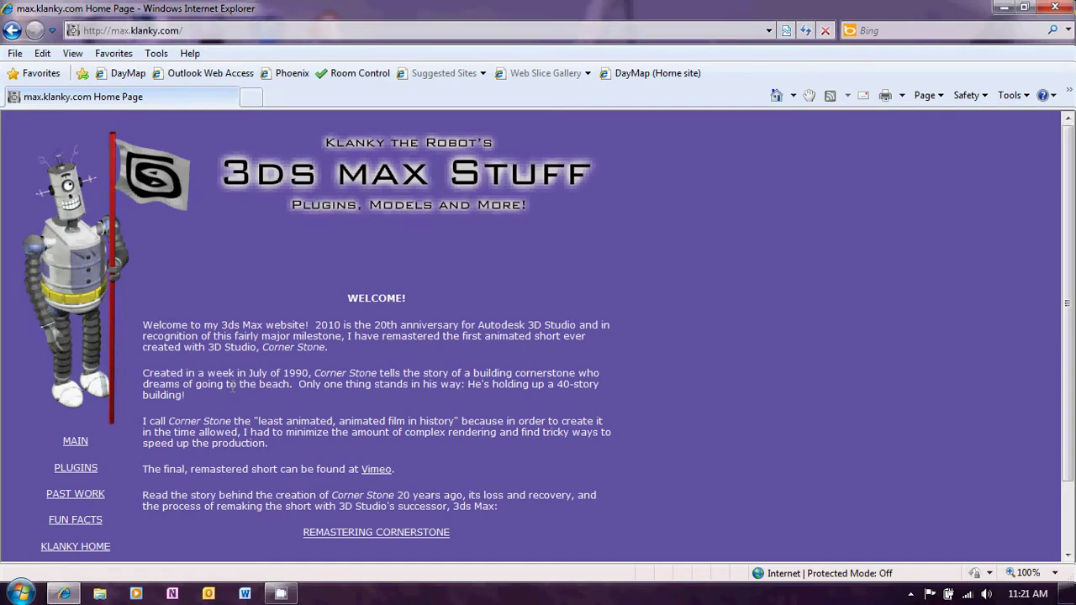
Open the site's Plugins page and locate the Greeble download for 3ds Max 2012
{"action": "left_click", "coordinate": [76, 468]}
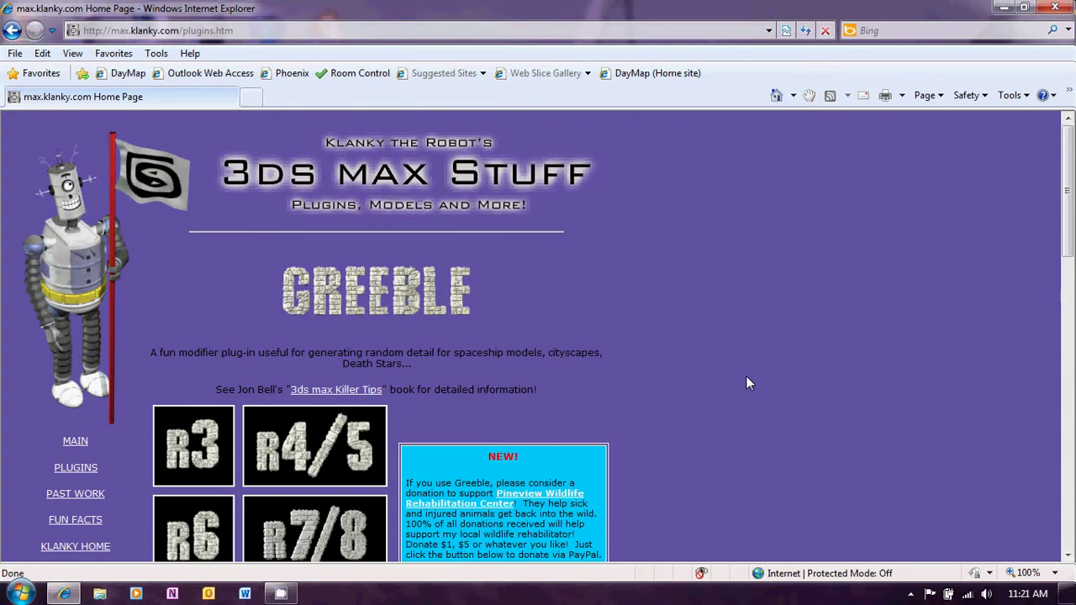
{"action": "scroll", "coordinate": [747, 383], "scroll_direction": "down", "scroll_amount": 2}
{"action": "scroll", "coordinate": [747, 384], "scroll_direction": "down", "scroll_amount": 1}
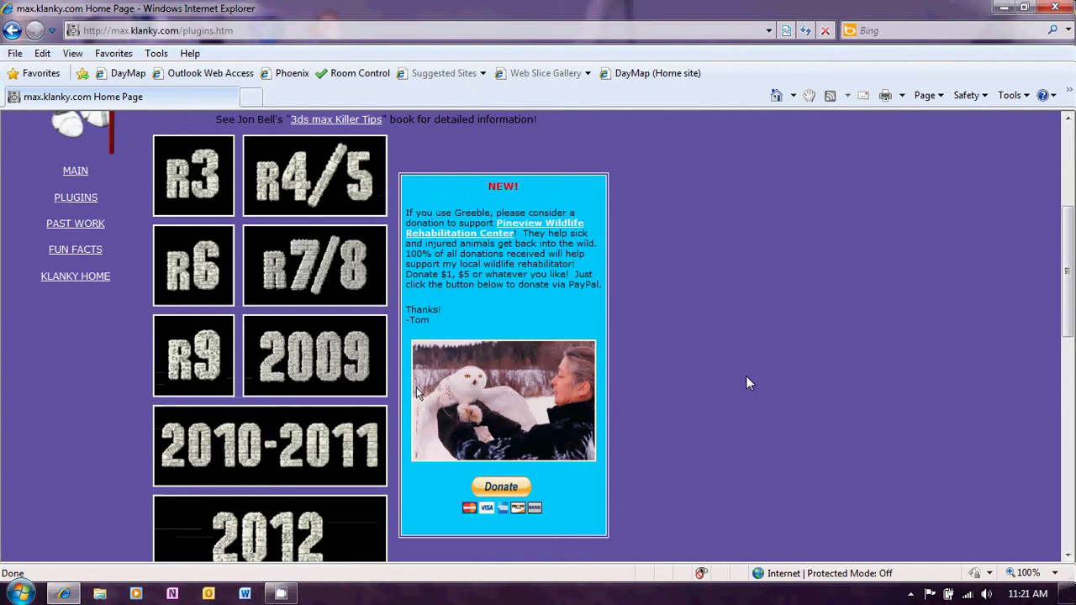
{"action": "scroll", "coordinate": [747, 383], "scroll_direction": "down", "scroll_amount": 1}
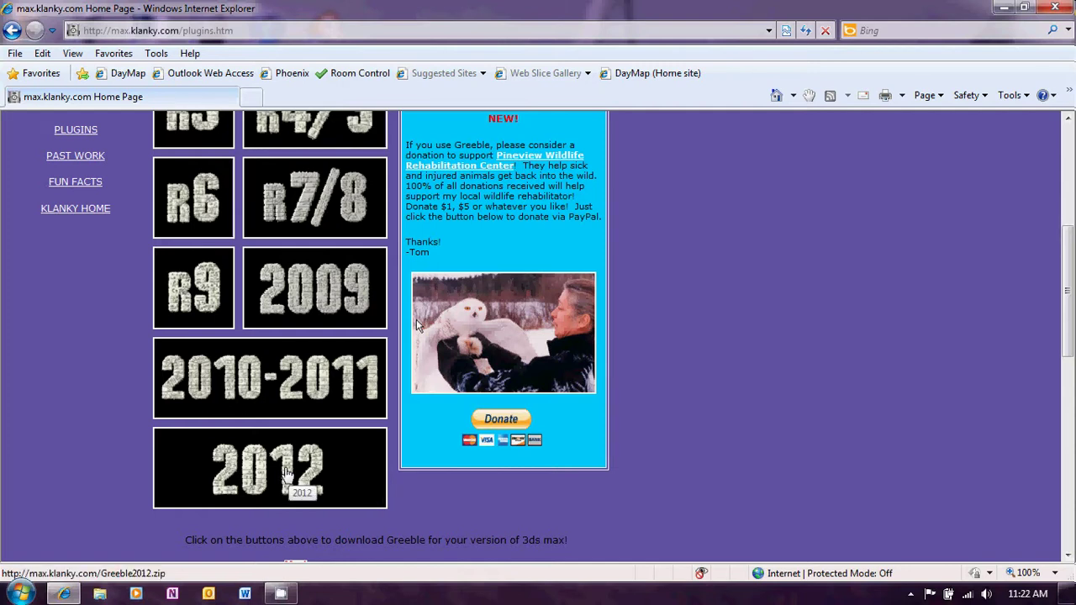
{"action": "left_click", "coordinate": [286, 473]}
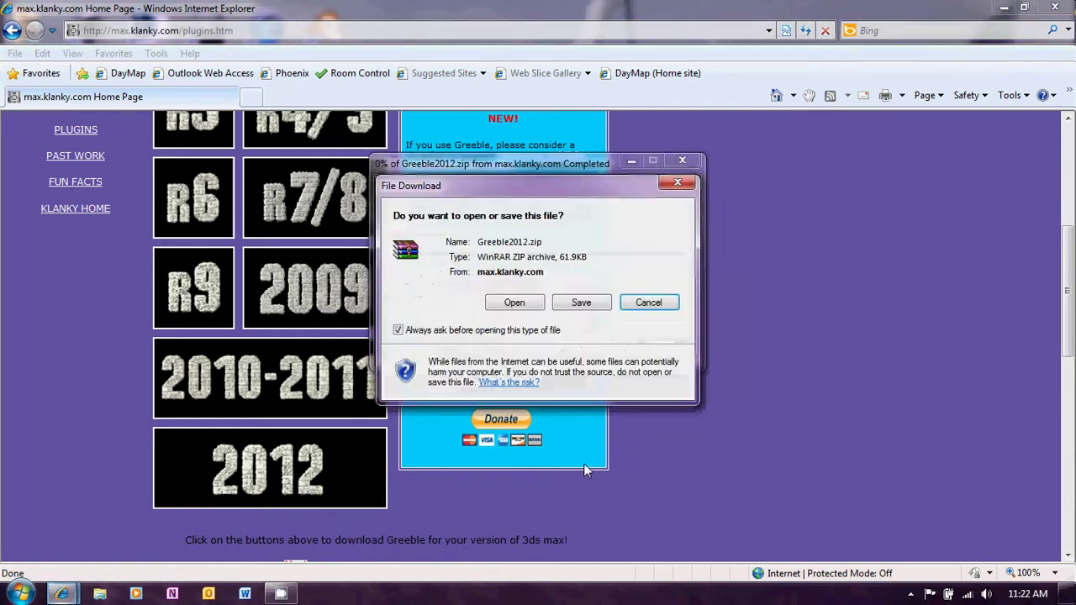
{"action": "left_click", "coordinate": [582, 303]}
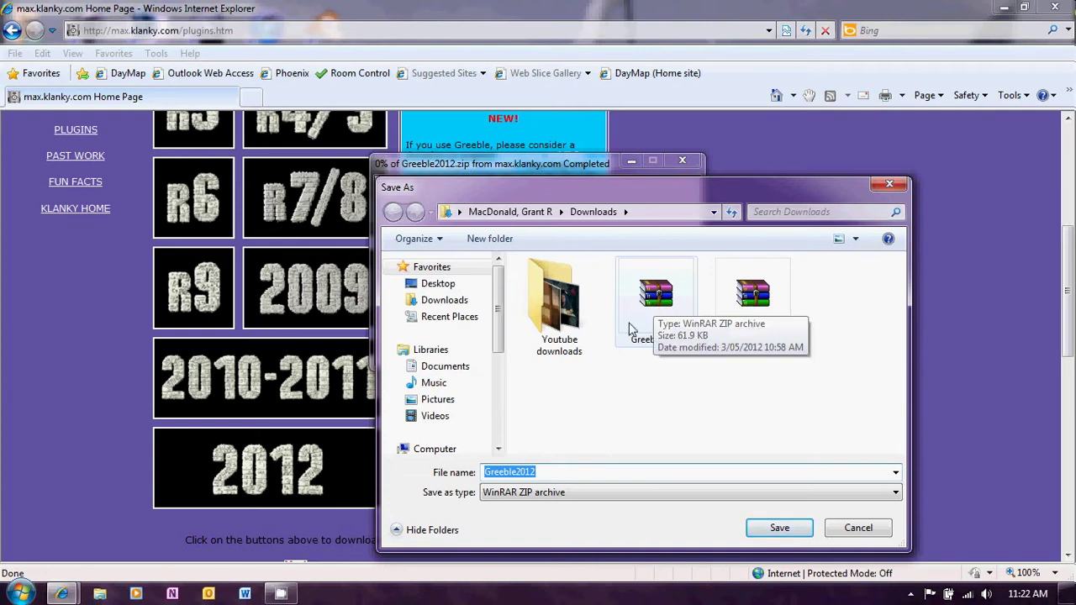
{"action": "left_click", "coordinate": [856, 527]}
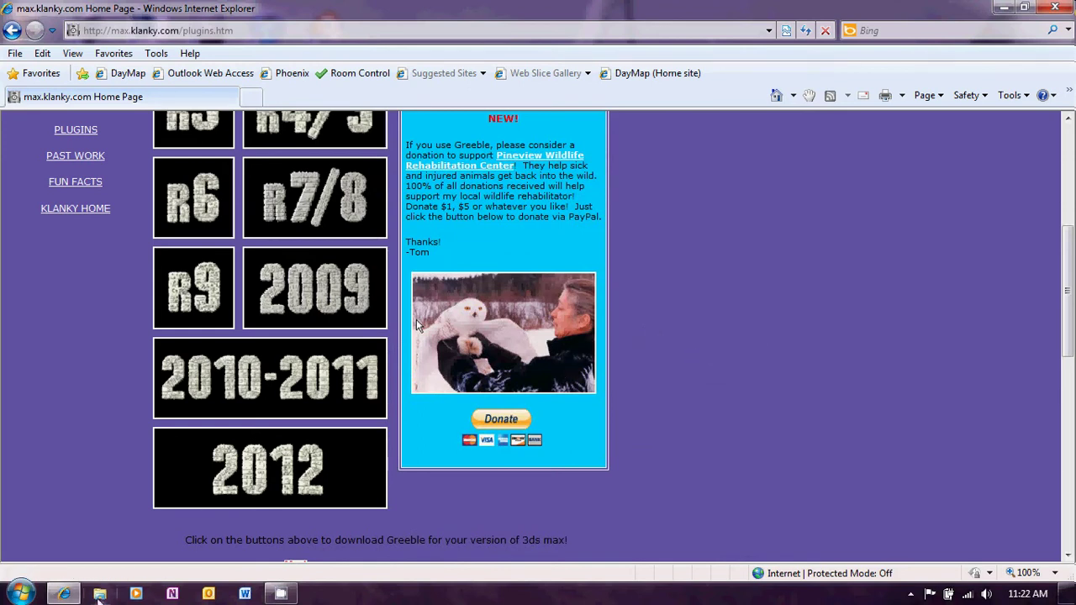
Switch to Windows Explorer and copy greeble2012-64.dlm from the Downloads folder
{"action": "left_click", "coordinate": [100, 594]}
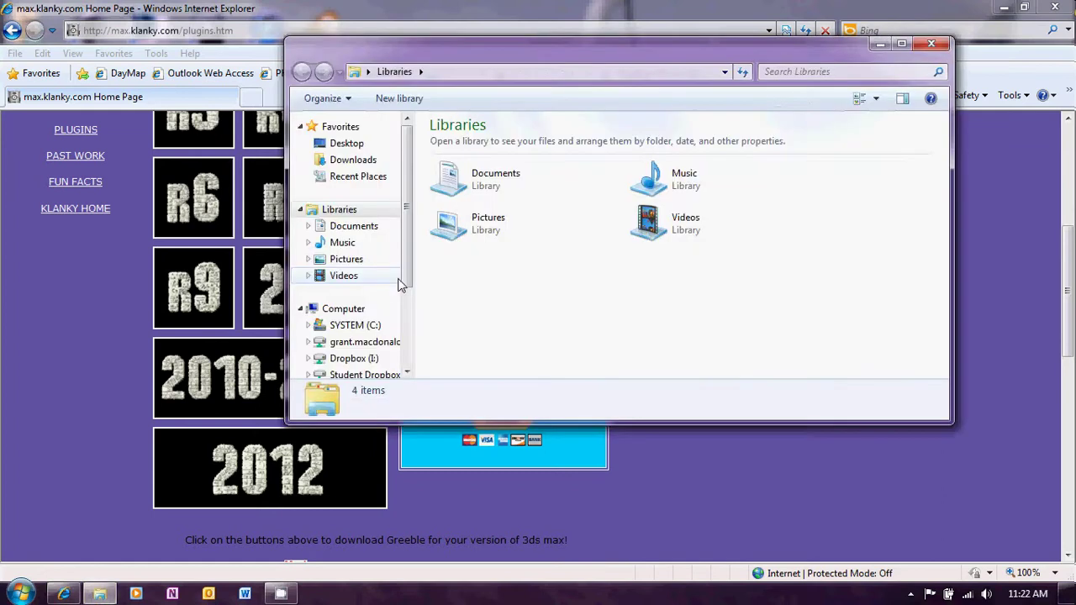
{"action": "left_click", "coordinate": [330, 160]}
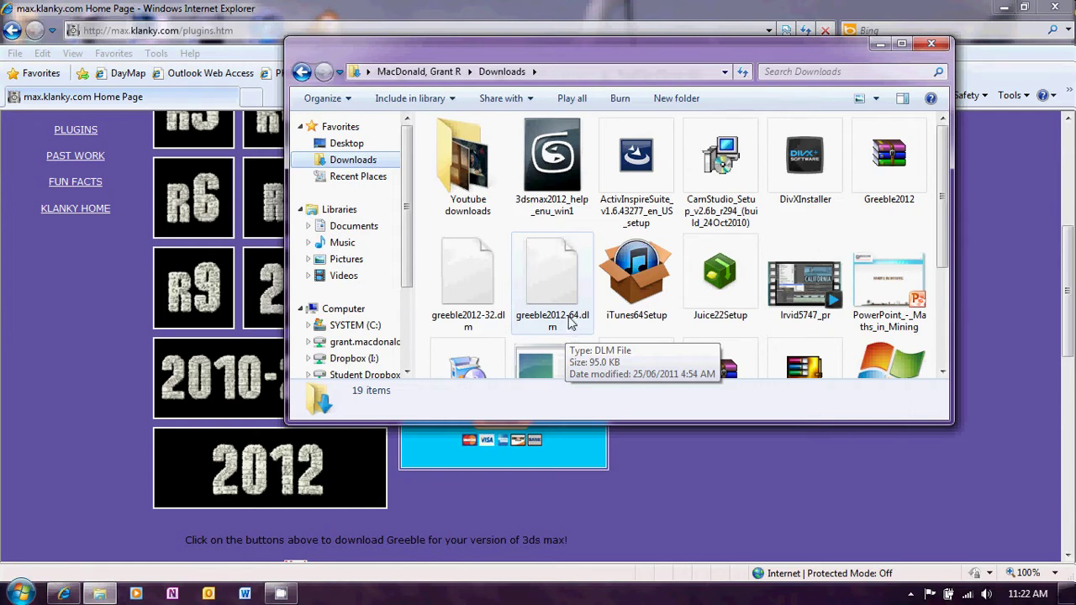
{"action": "left_click", "coordinate": [555, 278]}
{"action": "right_click", "coordinate": [555, 271]}
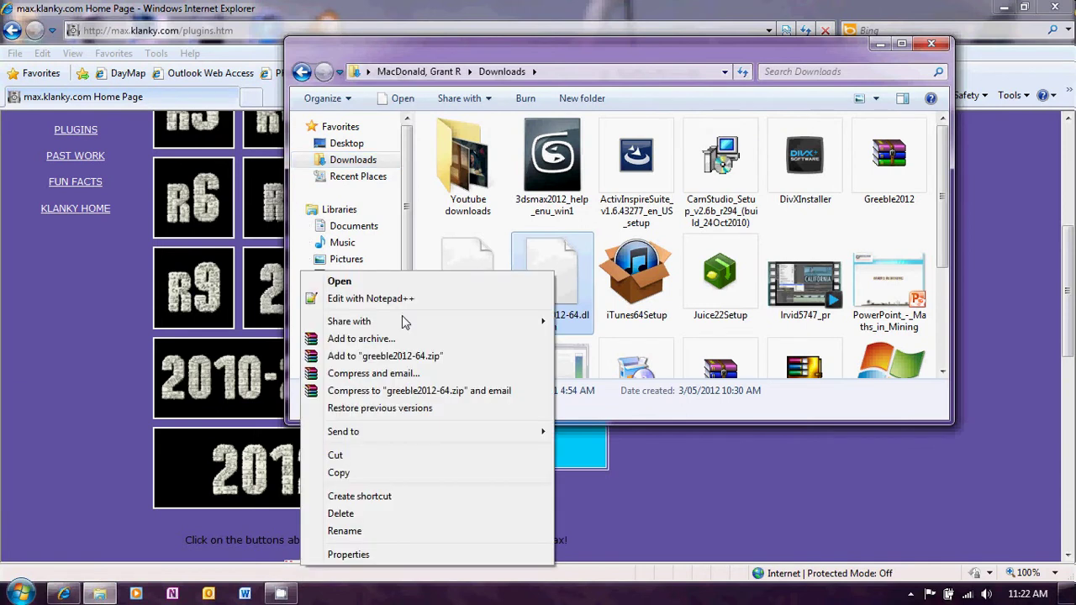
{"action": "left_click", "coordinate": [370, 474]}
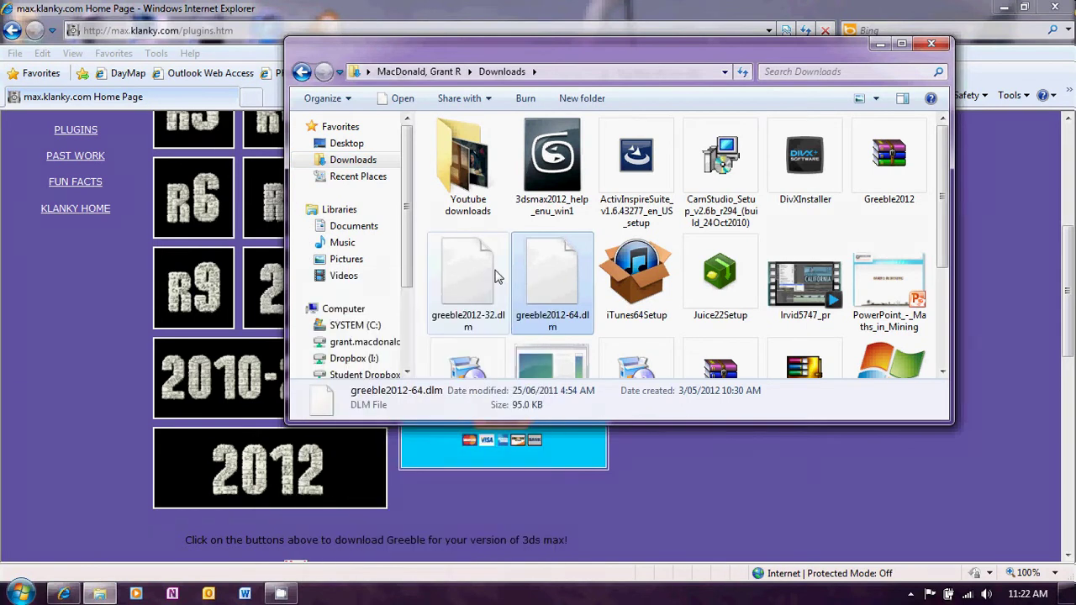
Browse to the plugins folder under C:\Program Files\Autodesk\3ds Max 2012, check its contents, and close the Explorer window
{"action": "left_click", "coordinate": [348, 327]}
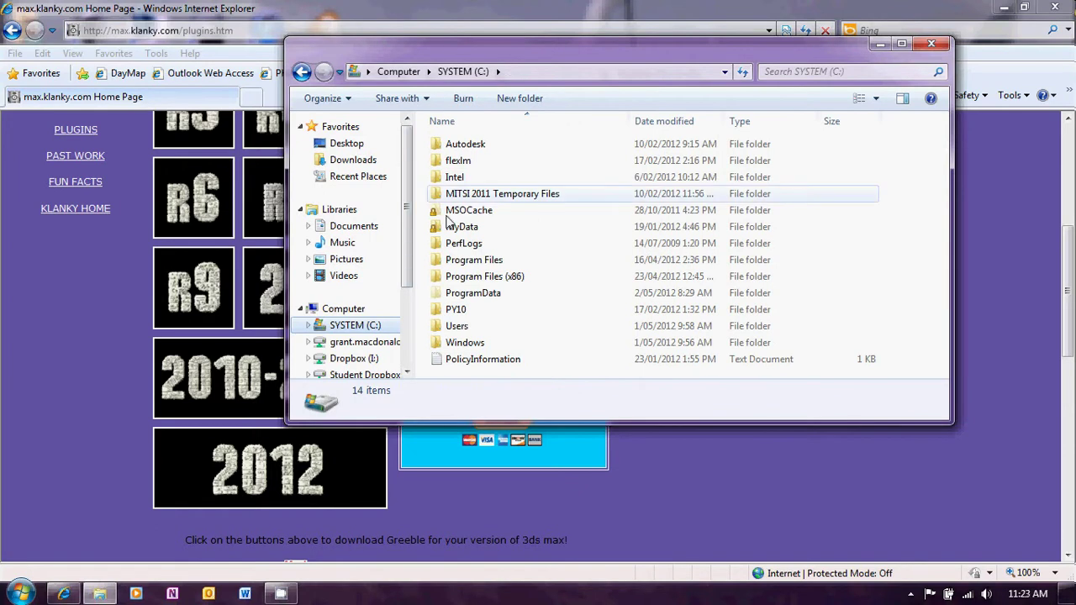
{"action": "double_click", "coordinate": [460, 260]}
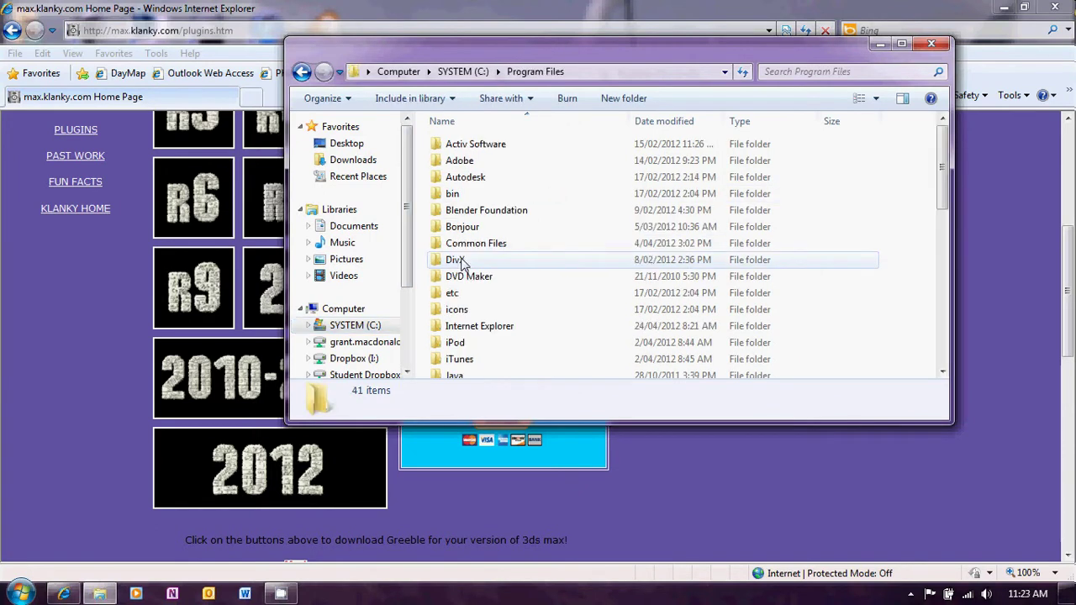
{"action": "double_click", "coordinate": [465, 179]}
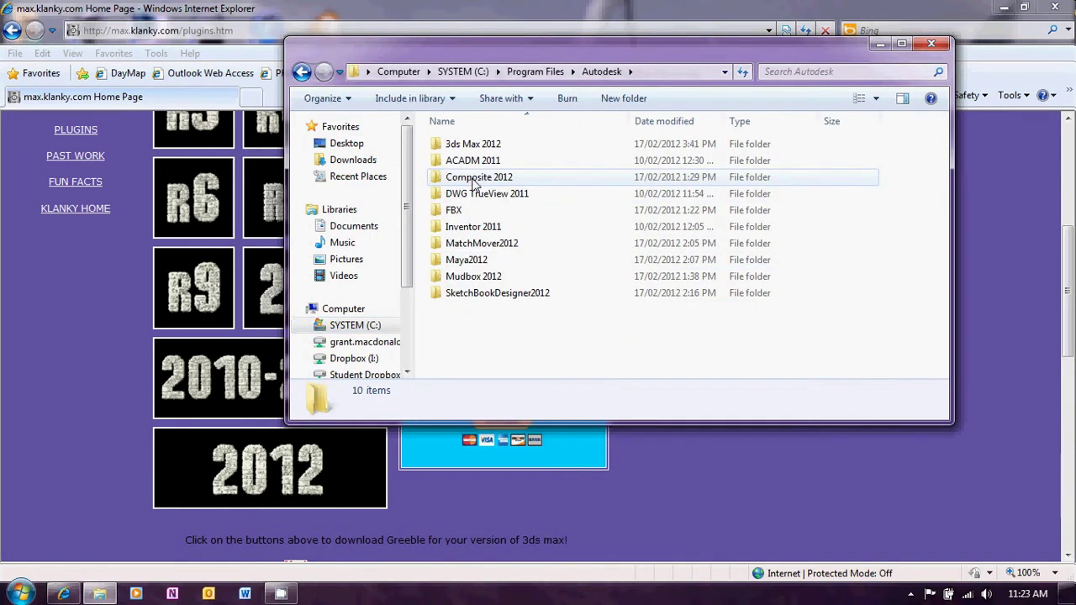
{"action": "double_click", "coordinate": [464, 145]}
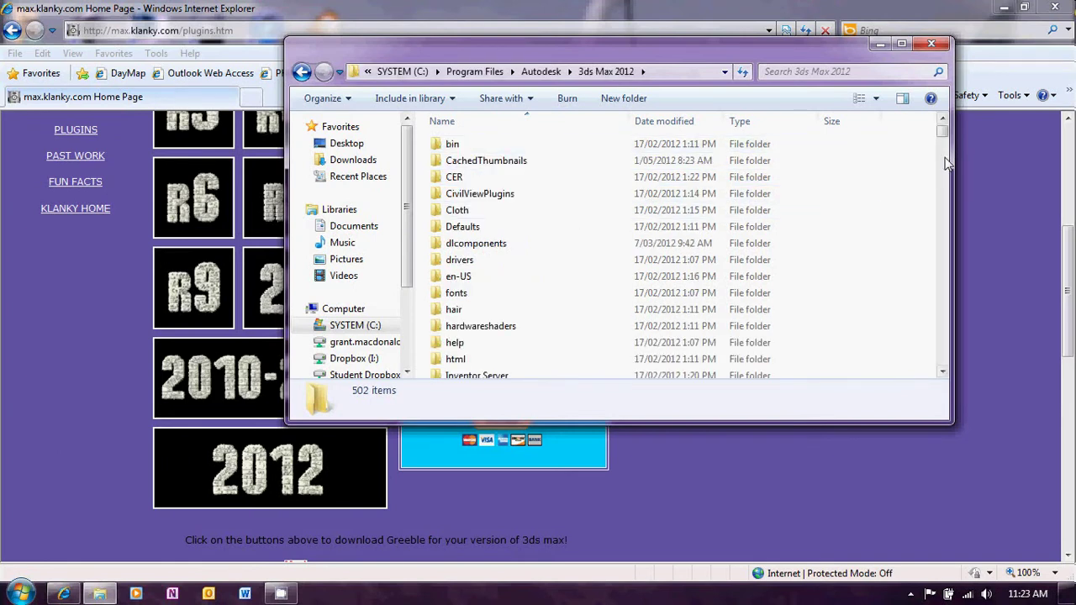
{"action": "left_click", "coordinate": [943, 374]}
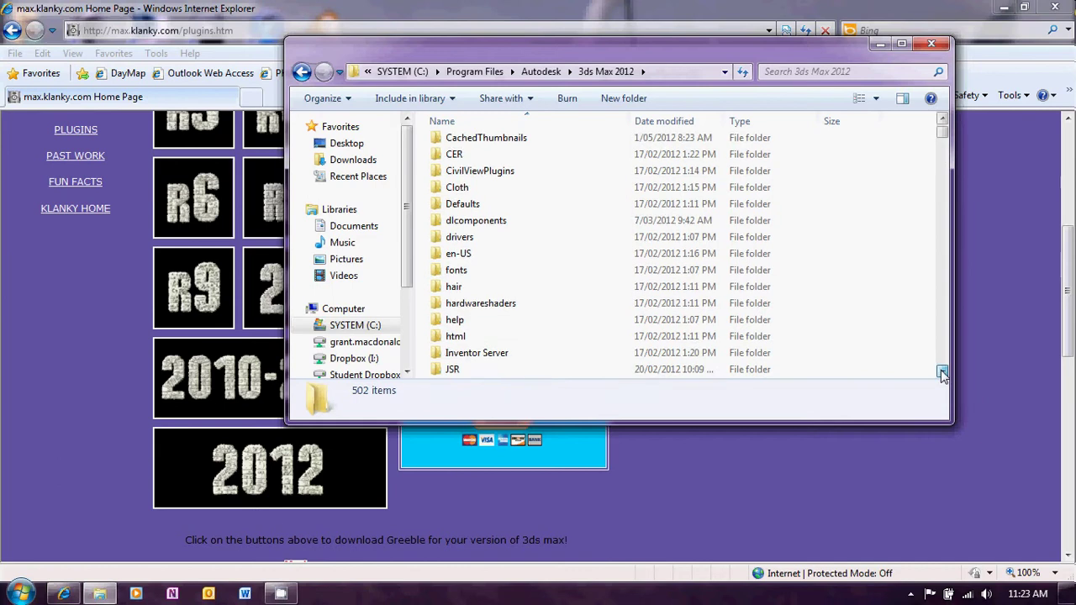
{"action": "left_click", "coordinate": [944, 375]}
{"action": "scroll", "coordinate": [564, 298], "scroll_direction": "down", "scroll_amount": 3}
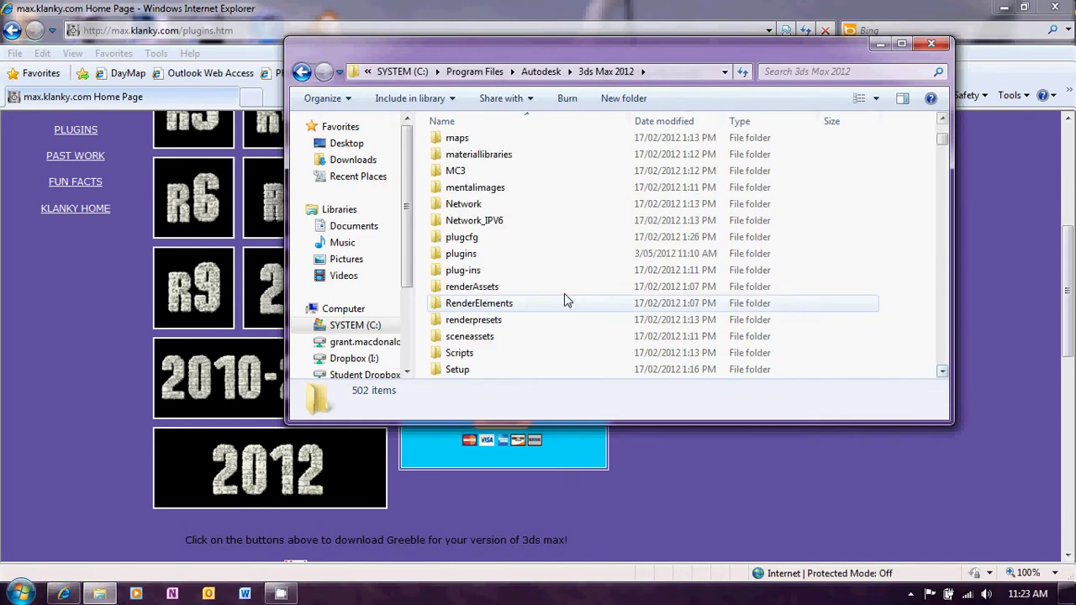
{"action": "double_click", "coordinate": [458, 255]}
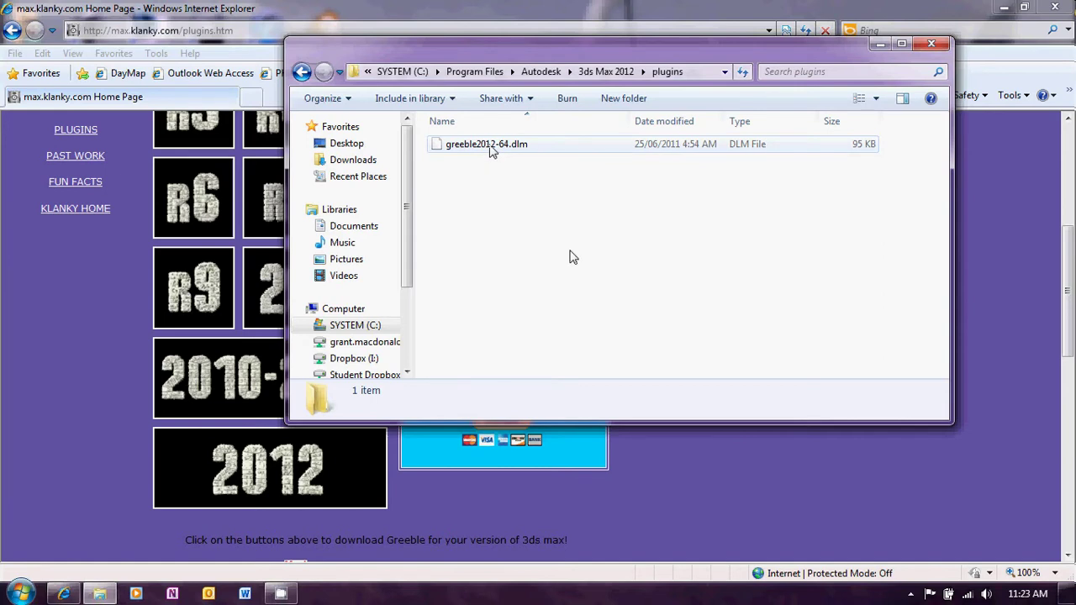
{"action": "left_click", "coordinate": [934, 43]}
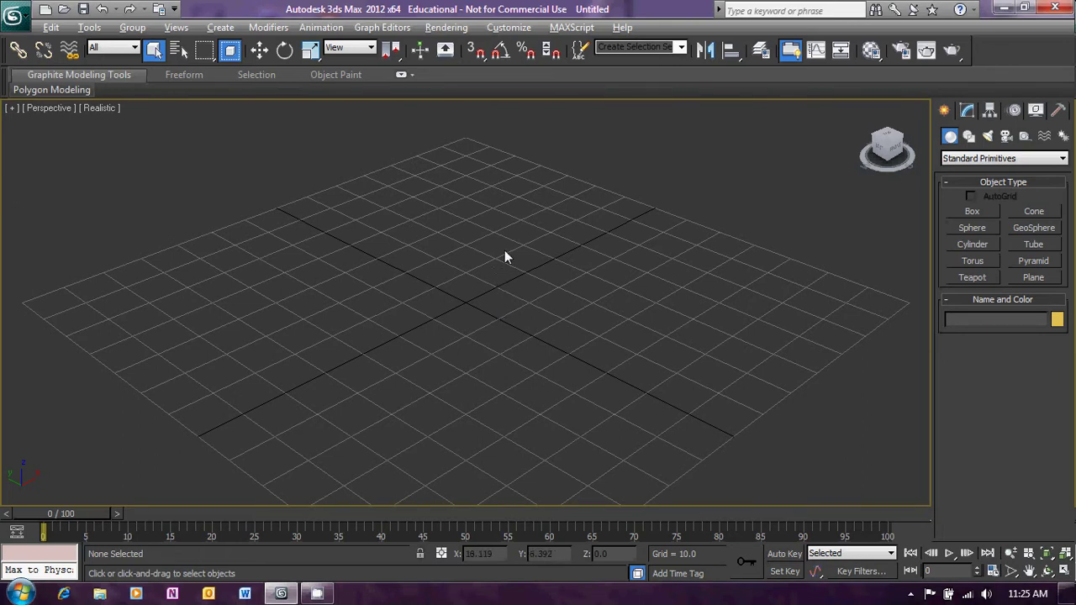
In 3ds Max, load greeble2012-64.dlm from the 3ds Max 2012 plugins folder as a new plug-in through the Plug-in Manager
{"action": "left_click", "coordinate": [507, 30]}
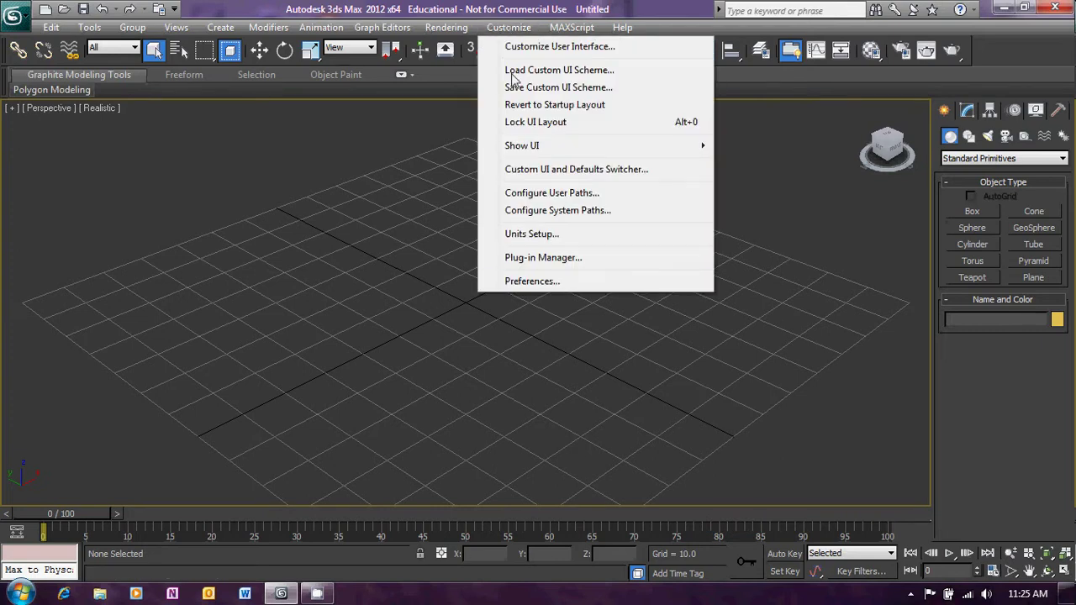
{"action": "left_click", "coordinate": [545, 258]}
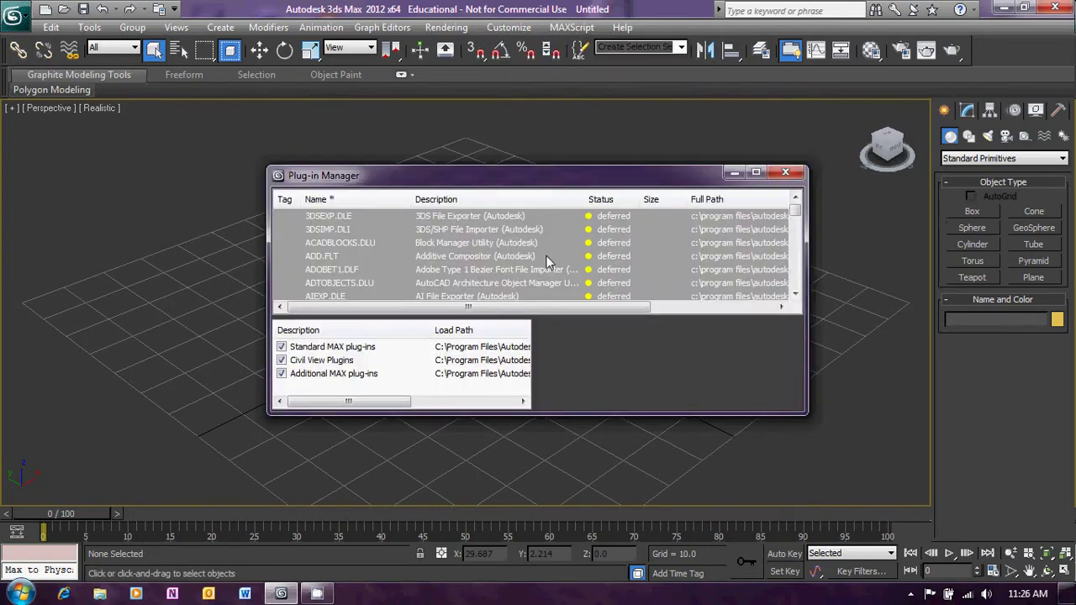
{"action": "right_click", "coordinate": [615, 346]}
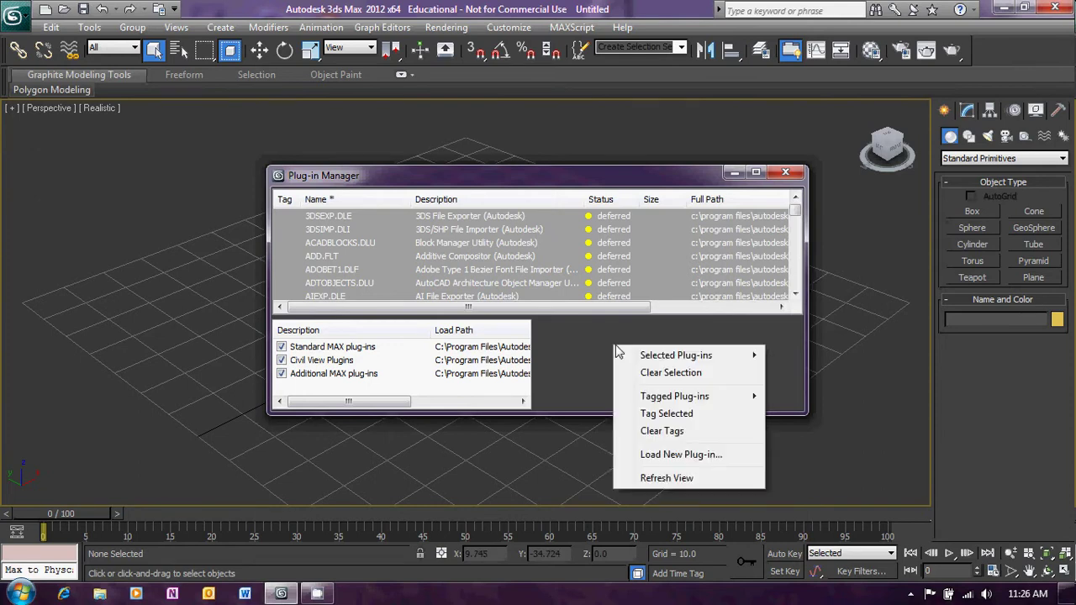
{"action": "left_click", "coordinate": [680, 459]}
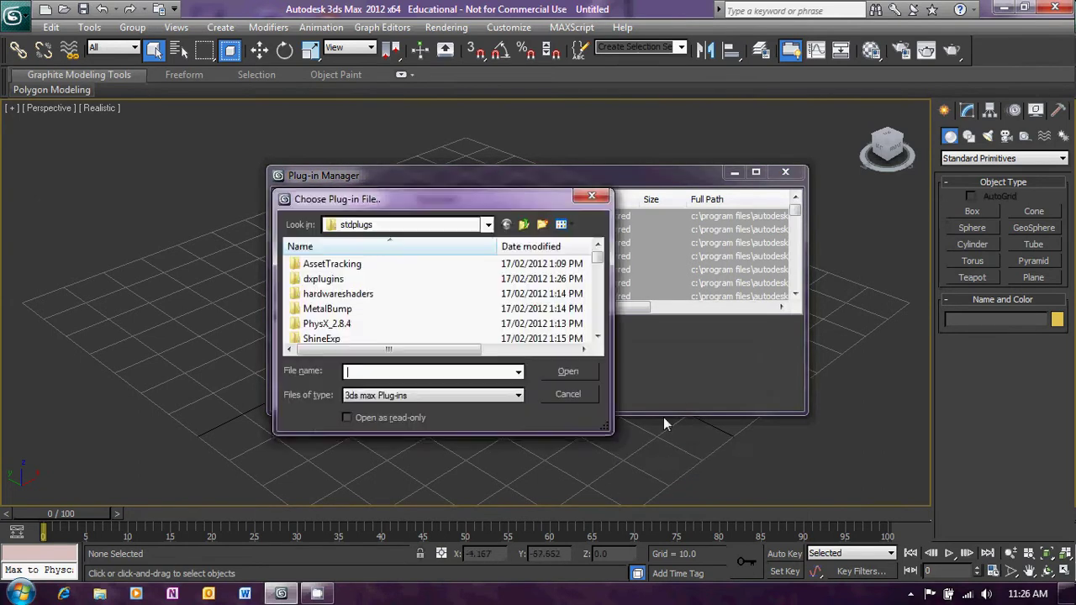
{"action": "left_click", "coordinate": [525, 225]}
{"action": "scroll", "coordinate": [413, 304], "scroll_direction": "up", "scroll_amount": 1}
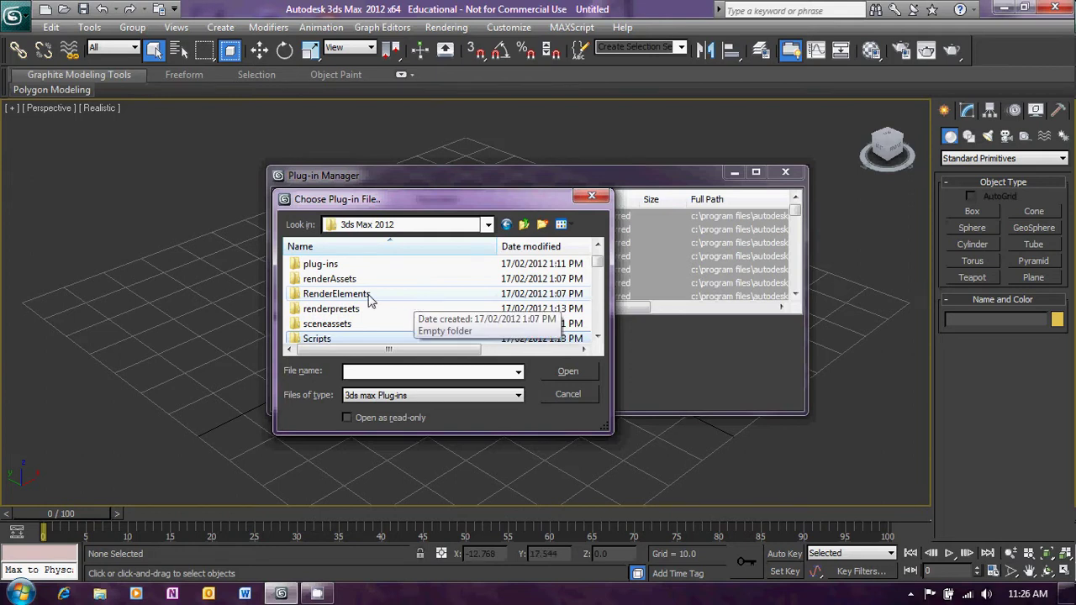
{"action": "double_click", "coordinate": [319, 265]}
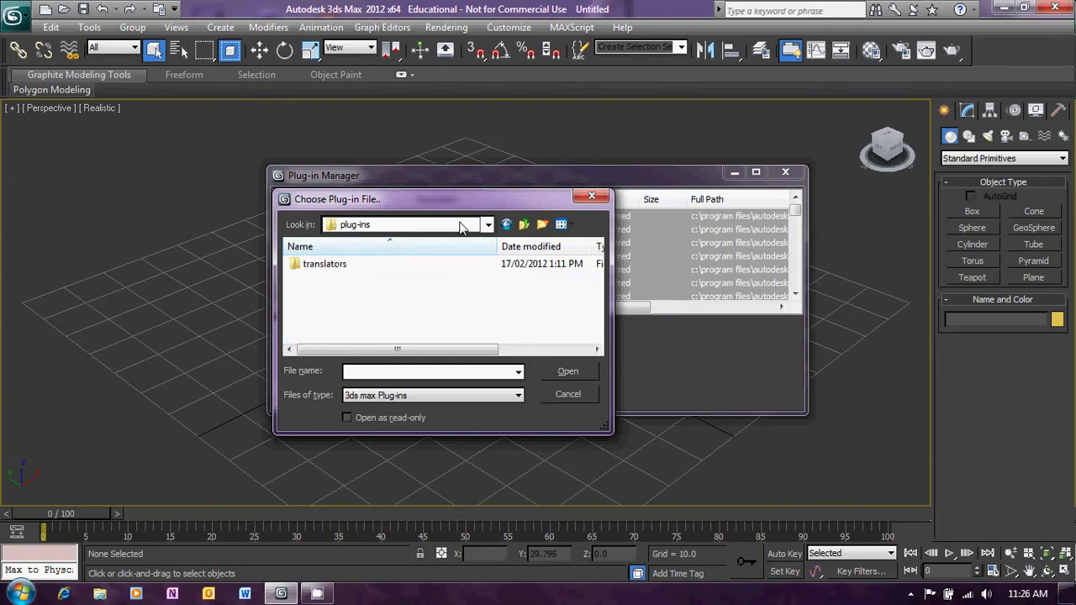
{"action": "left_click", "coordinate": [524, 226]}
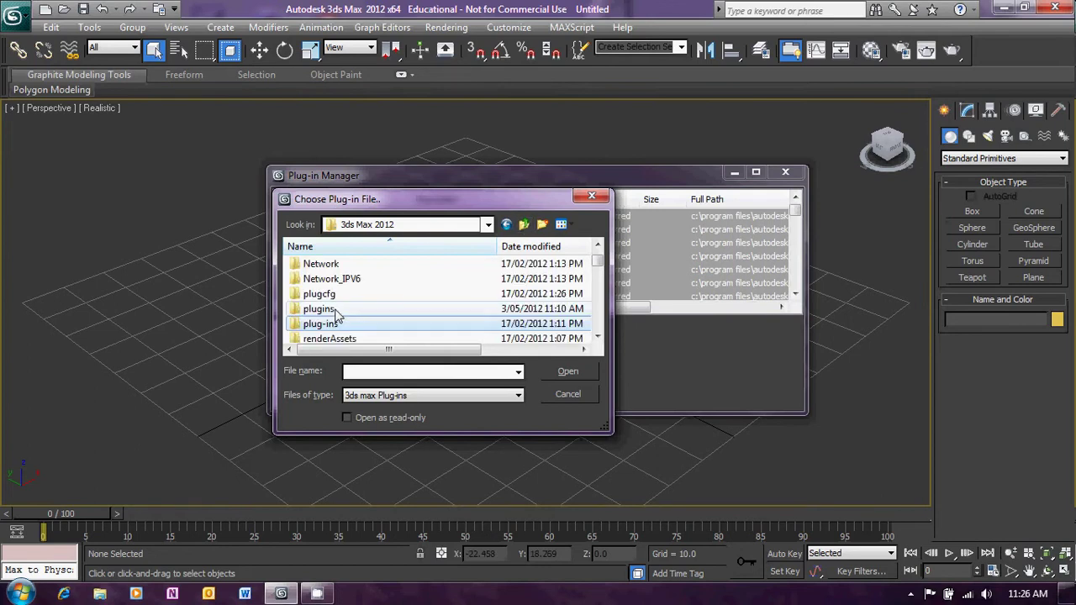
{"action": "double_click", "coordinate": [335, 309]}
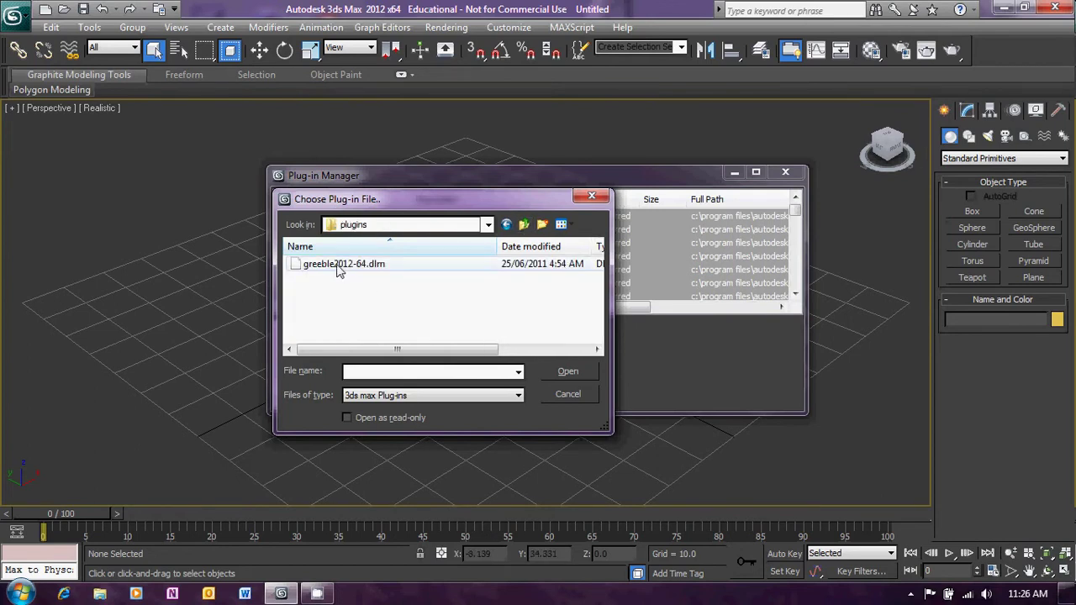
{"action": "left_click", "coordinate": [339, 265]}
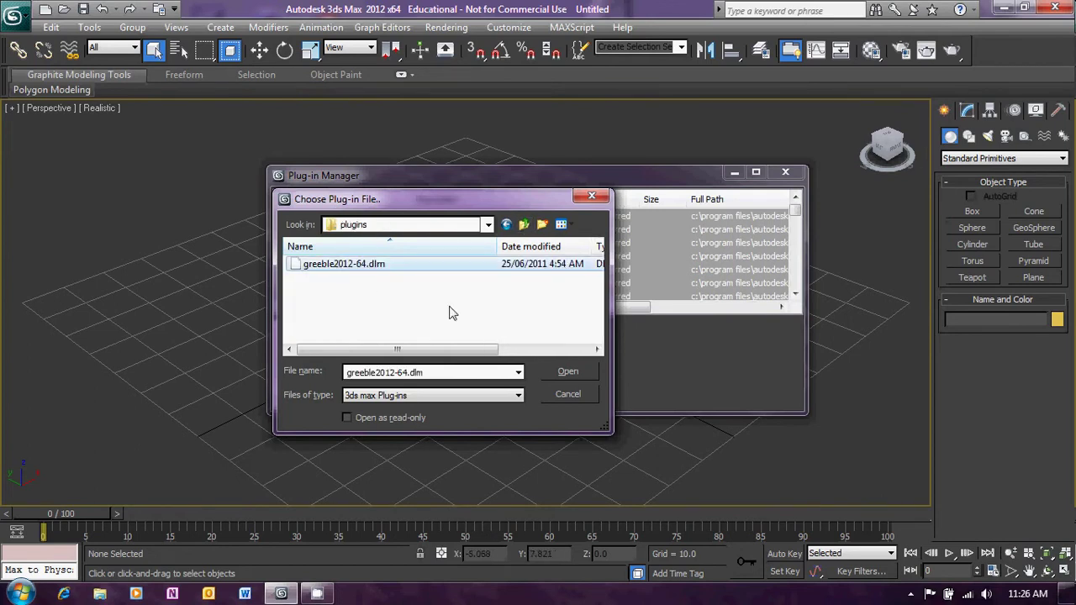
{"action": "left_click", "coordinate": [568, 372]}
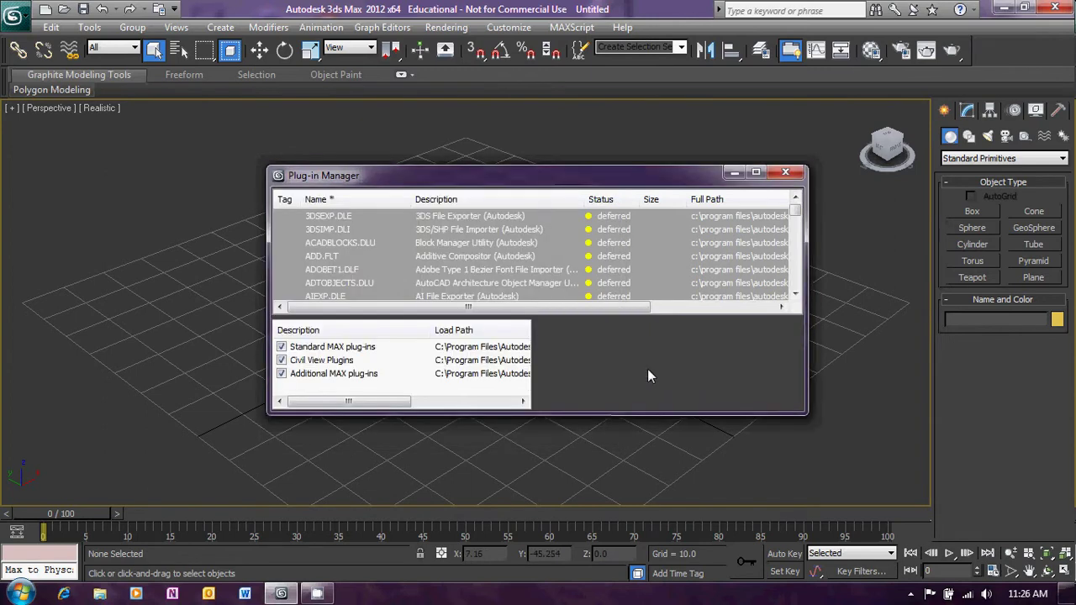
Look through the list of plug-ins in the Plug-in Manager and close it
{"action": "left_click", "coordinate": [796, 294]}
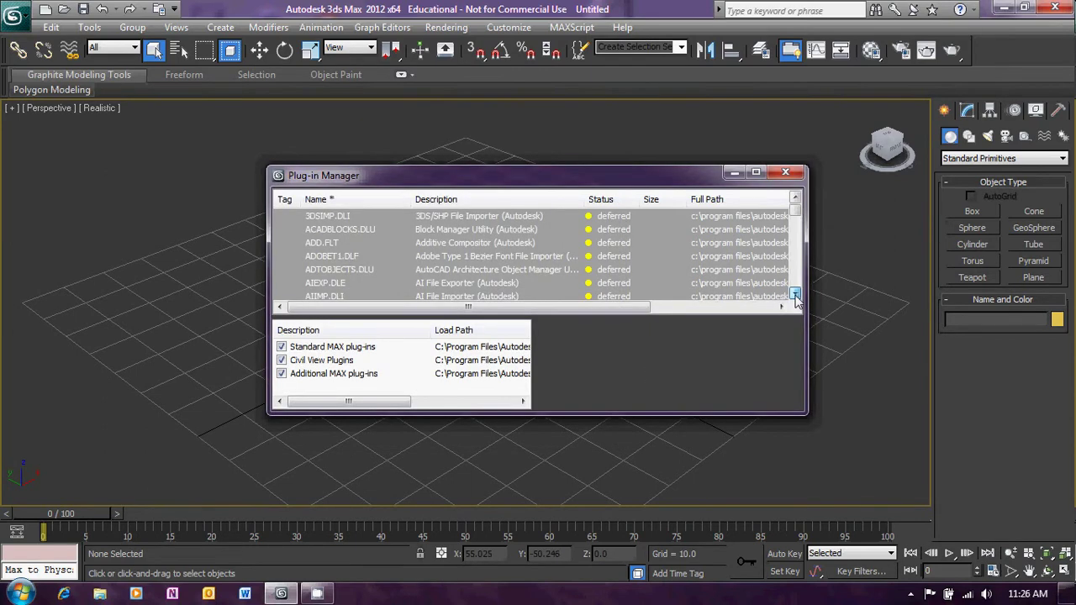
{"action": "left_click", "coordinate": [796, 294]}
{"action": "left_click", "coordinate": [795, 295]}
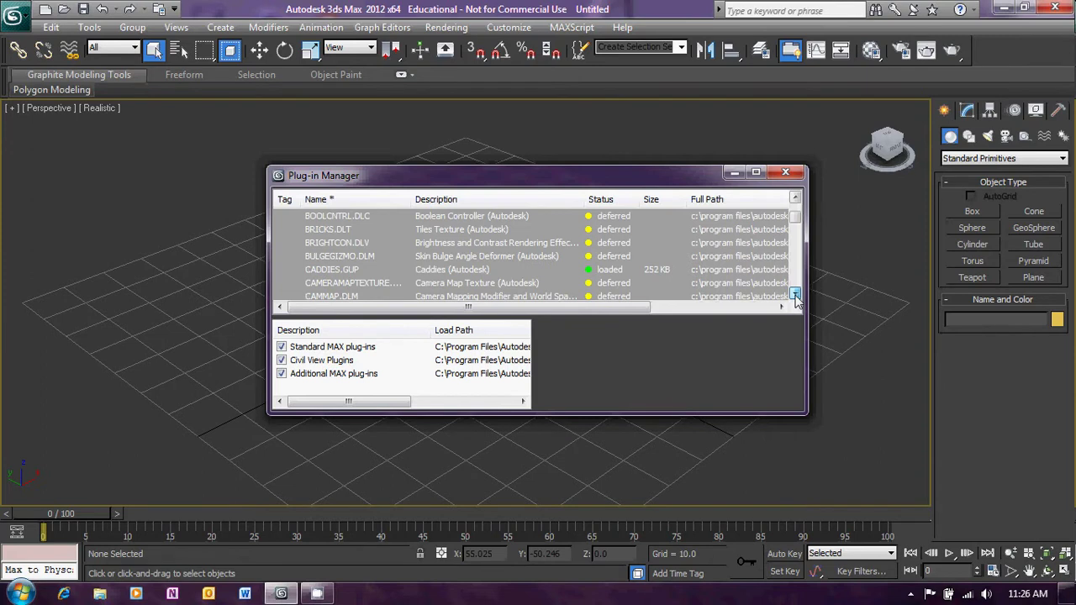
{"action": "left_click", "coordinate": [795, 295]}
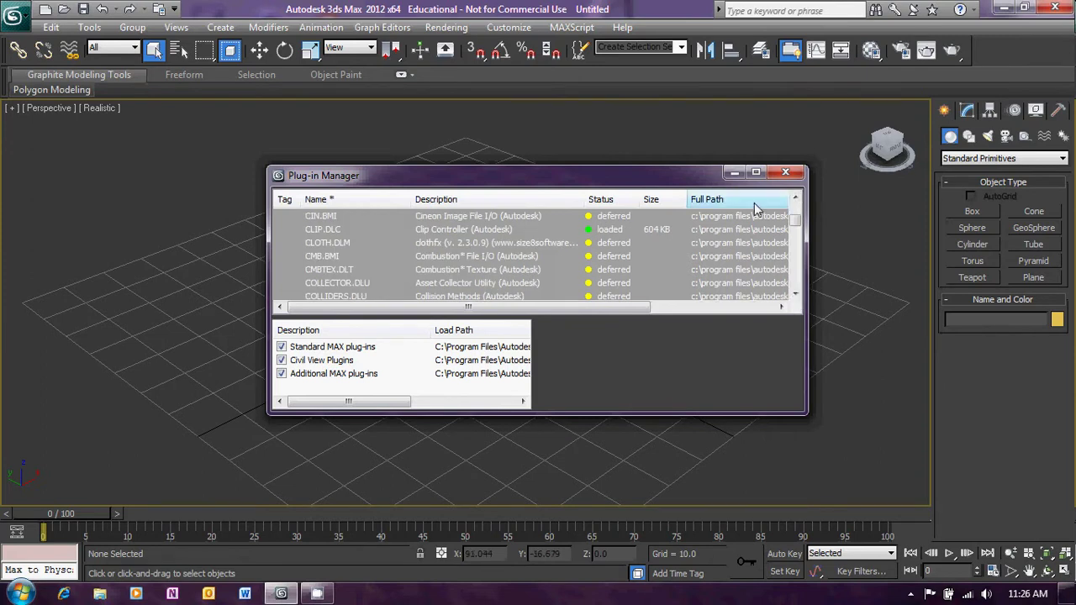
{"action": "left_click", "coordinate": [787, 173]}
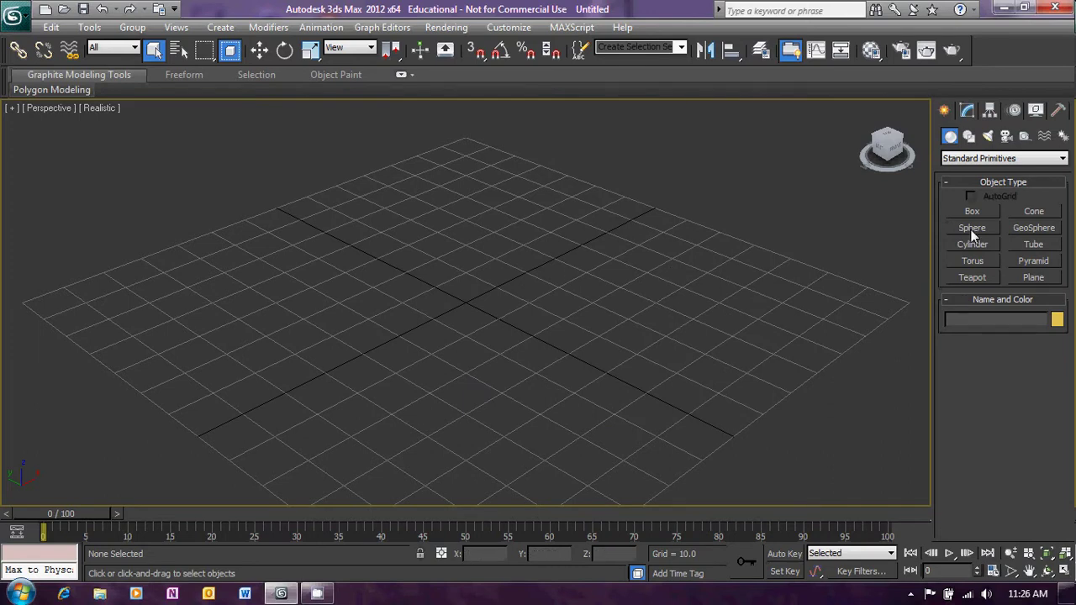
Draw a plane about 130 long and 133 wide over the perspective grid and set its length segments to 20
{"action": "left_click", "coordinate": [1026, 278]}
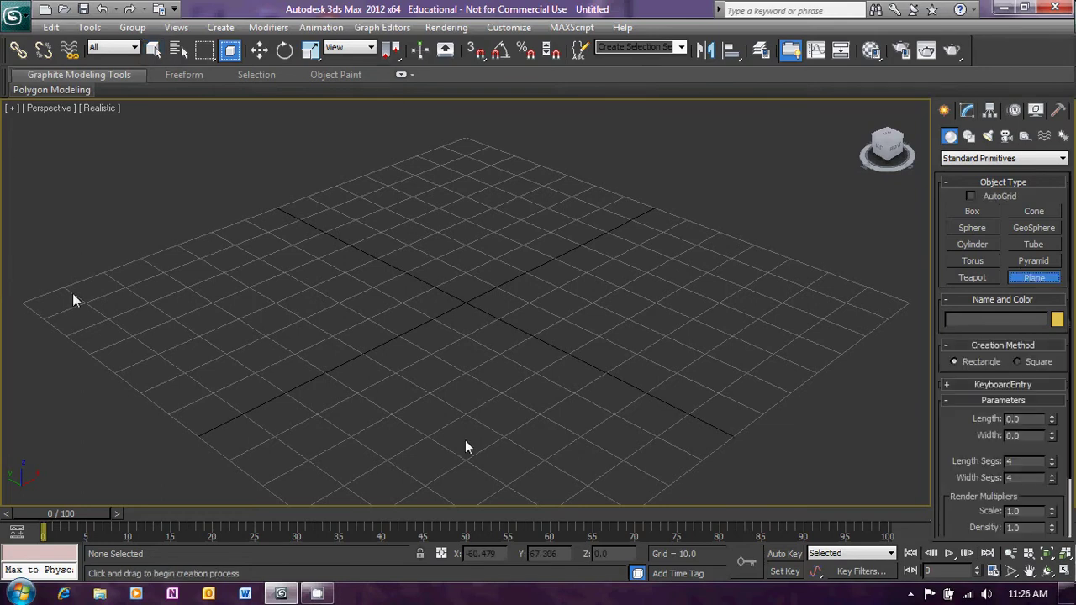
{"action": "left_click_drag", "start_coordinate": [71, 294], "coordinate": [890, 290]}
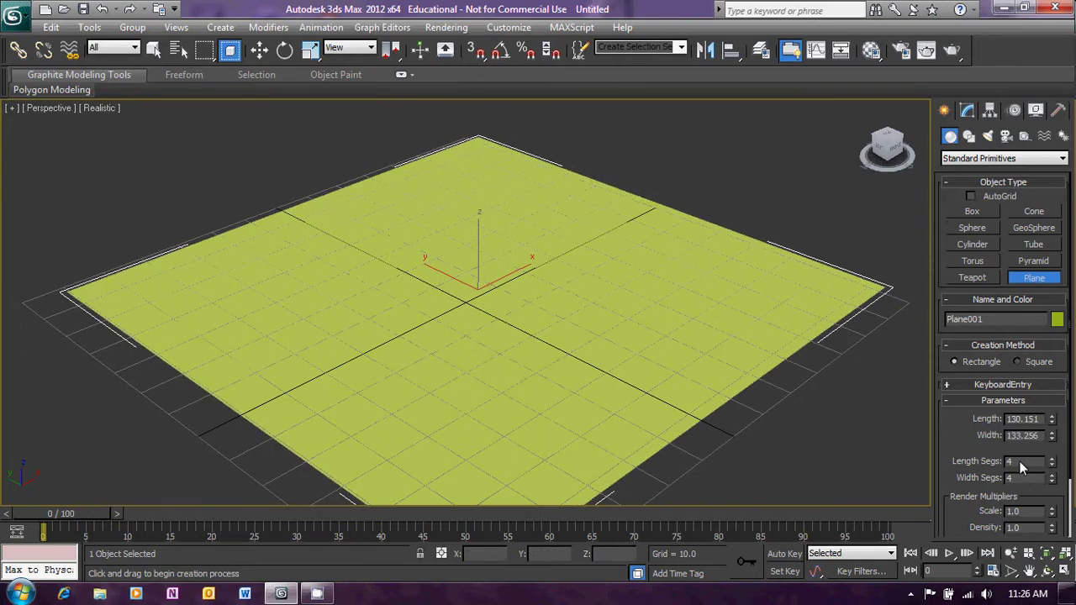
{"action": "left_click_drag", "start_coordinate": [1022, 464], "coordinate": [982, 464]}
{"action": "type", "text": "20"}
{"action": "key", "text": "Return"}
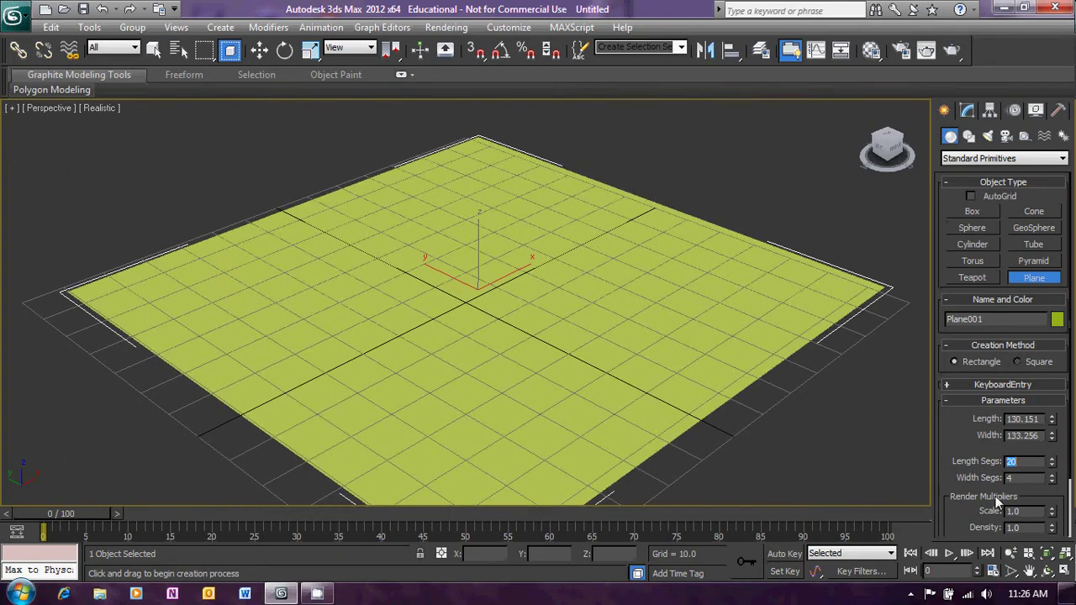
Set the plane's width segments to 20 and switch the perspective viewport's shading to Hidden Line
{"action": "left_click_drag", "start_coordinate": [1021, 478], "coordinate": [975, 493]}
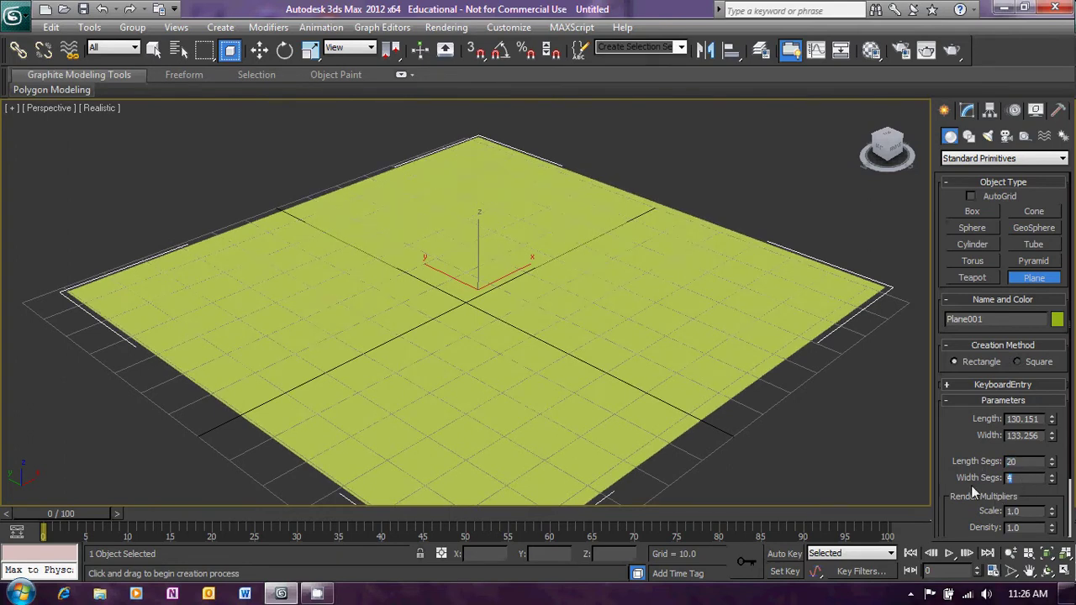
{"action": "type", "text": "20"}
{"action": "key", "text": "Return"}
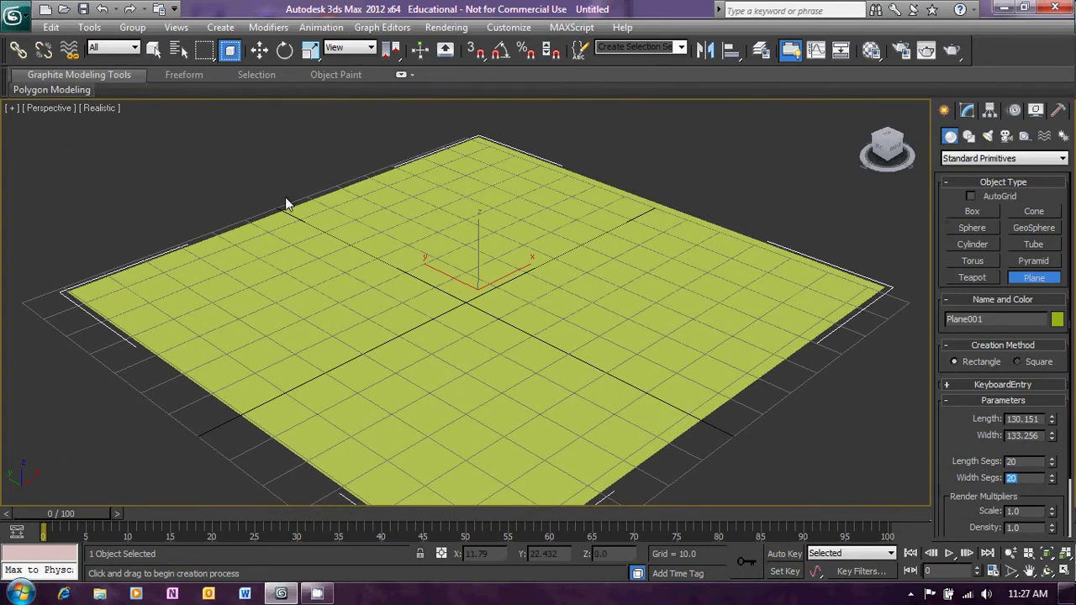
{"action": "left_click", "coordinate": [103, 108]}
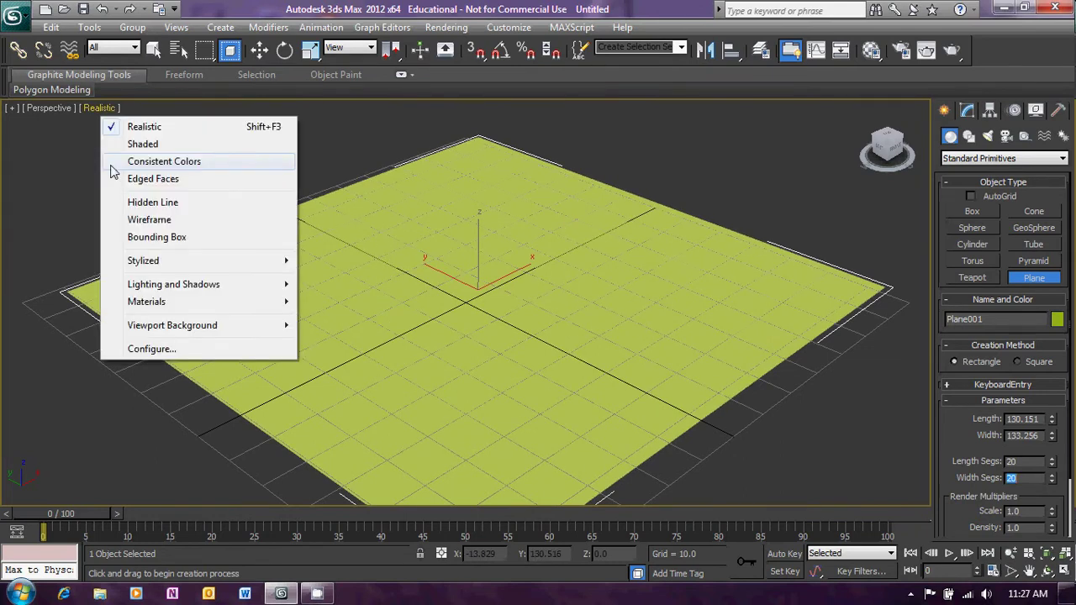
{"action": "left_click", "coordinate": [132, 220]}
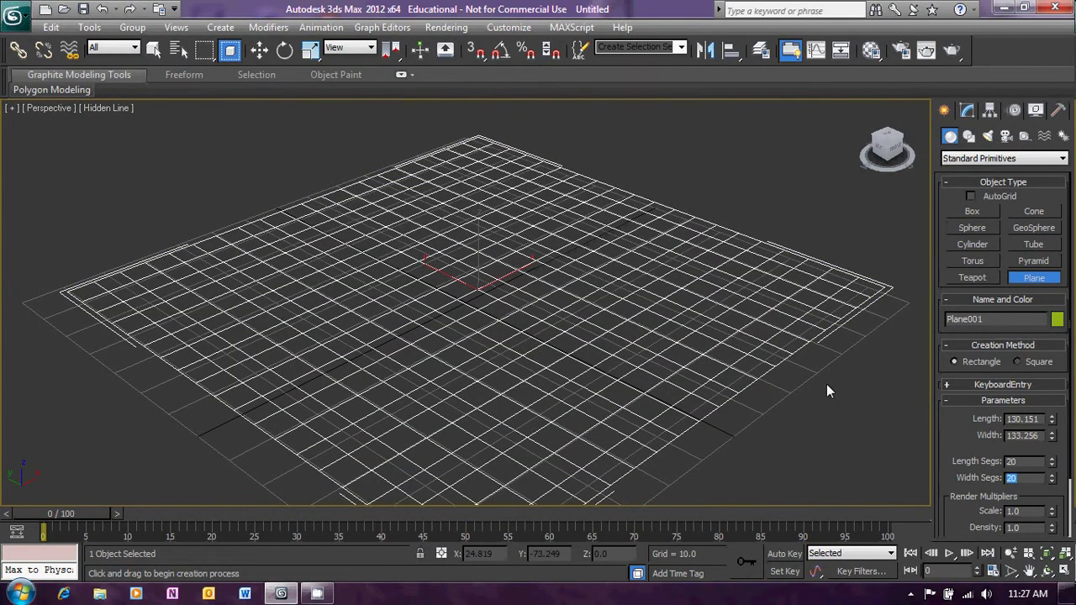
Finish creating the plane and convert it to an Editable Poly
{"action": "right_click", "coordinate": [618, 318]}
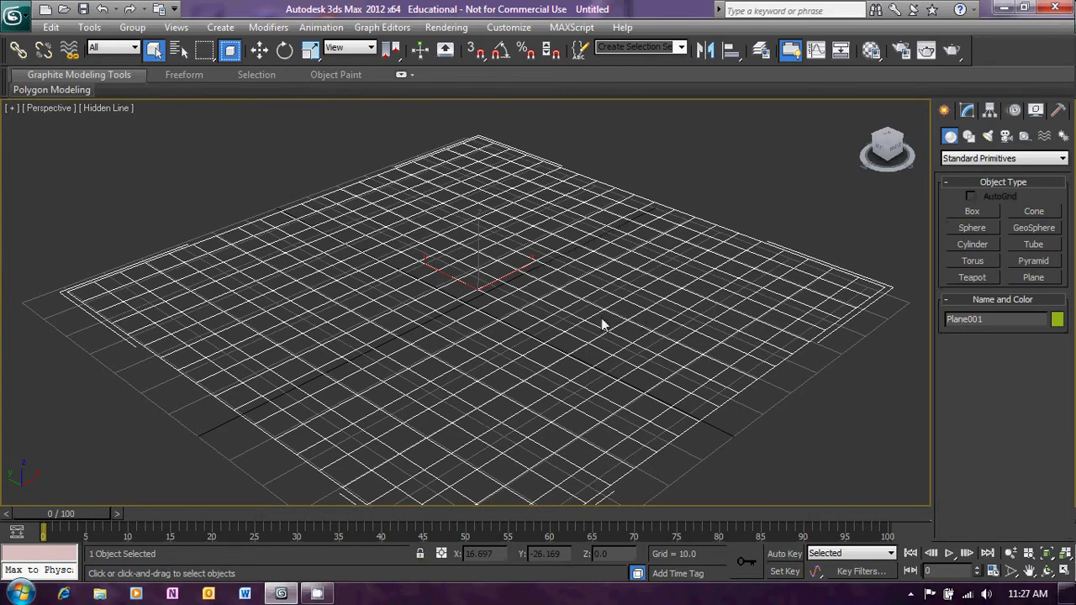
{"action": "right_click", "coordinate": [579, 321]}
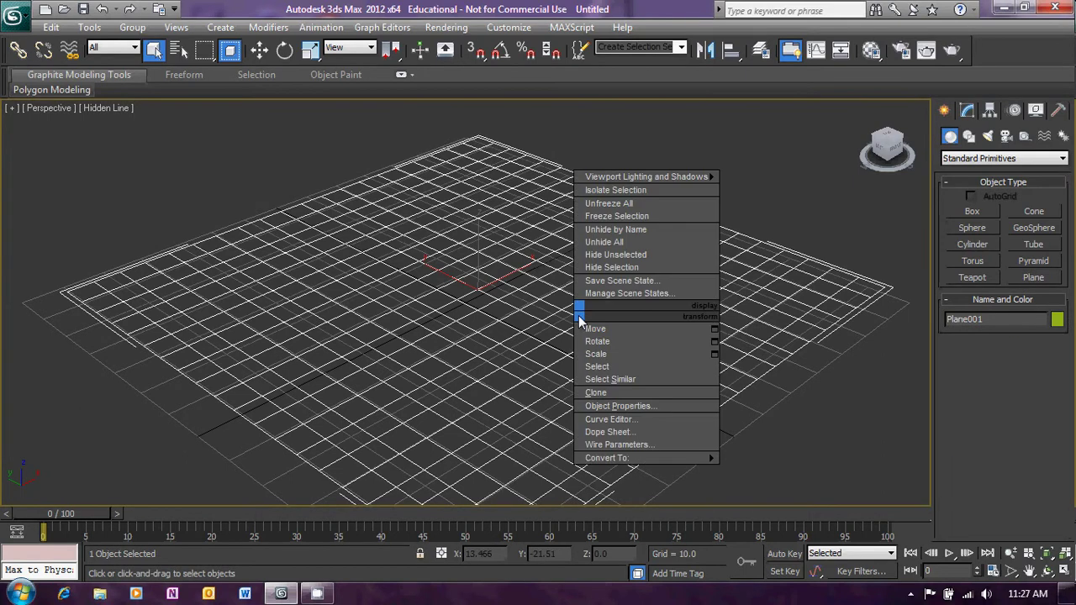
{"action": "mouse_move", "coordinate": [636, 461]}
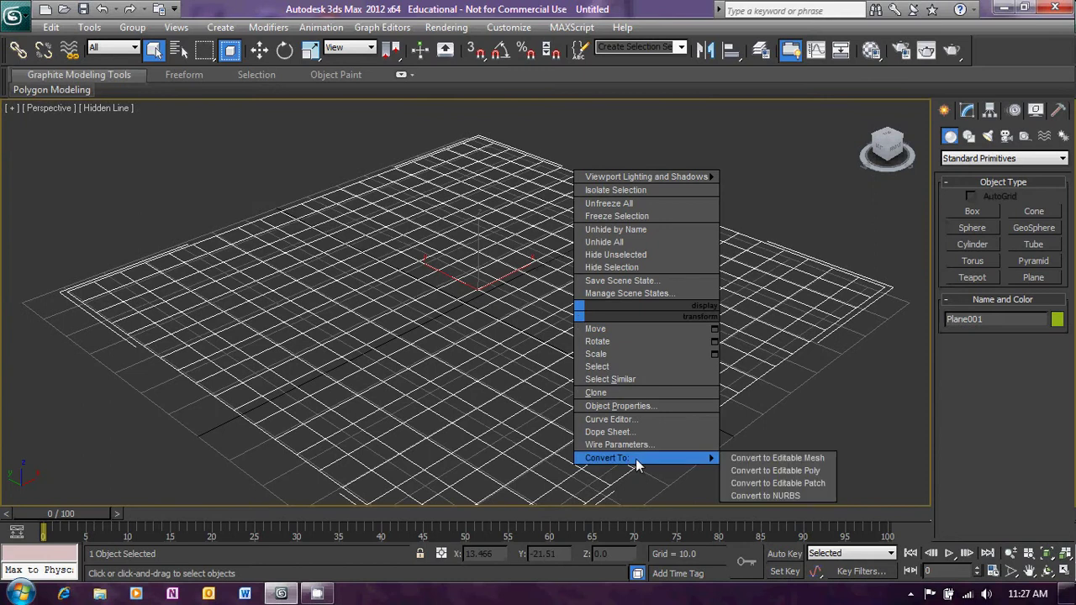
{"action": "left_click", "coordinate": [757, 472]}
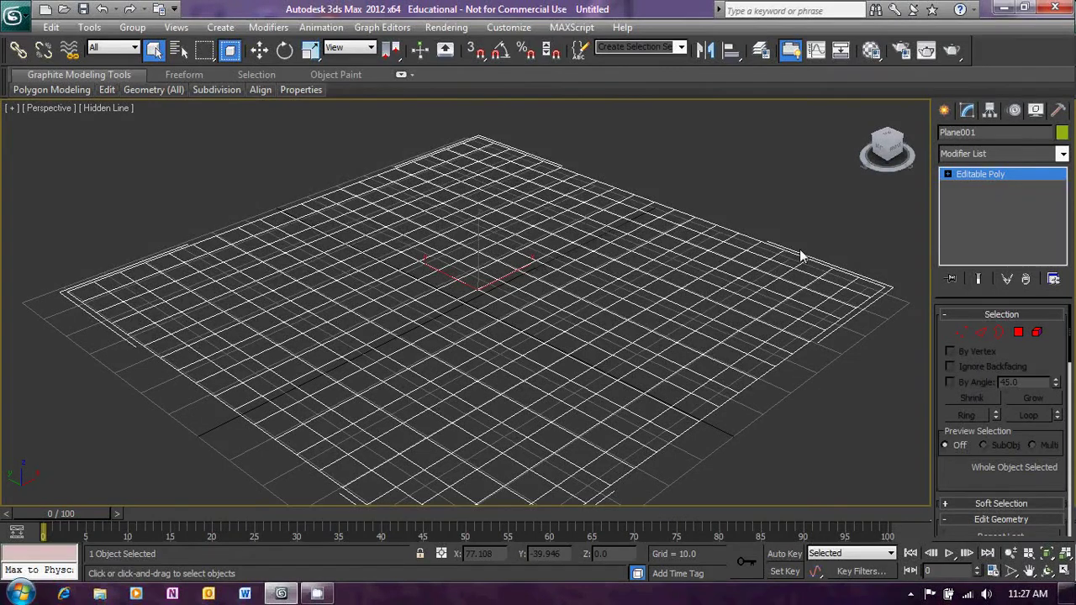
Apply the Greeble modifier to the plane, test-render the perspective view and close the rendered frame
{"action": "left_click", "coordinate": [1062, 155]}
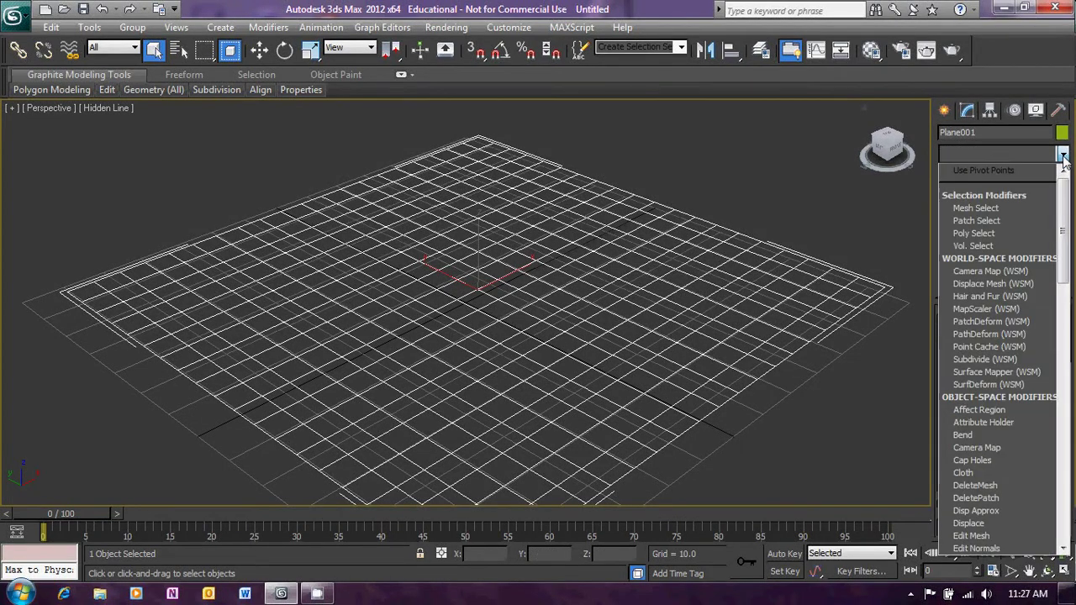
{"action": "key", "text": "g"}
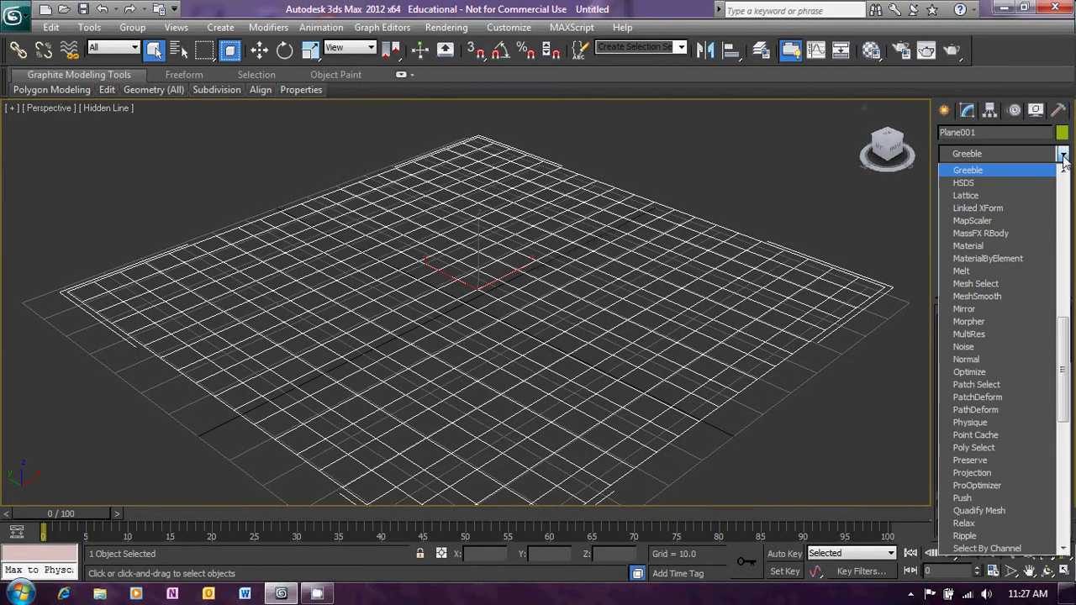
{"action": "key", "text": "Return"}
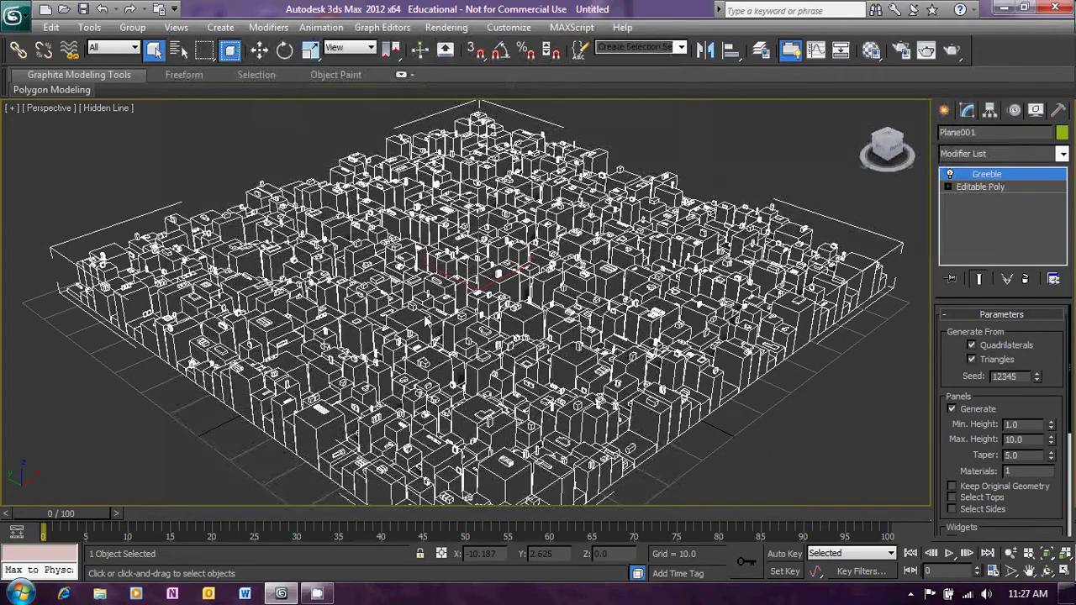
{"action": "key", "text": "shift+q"}
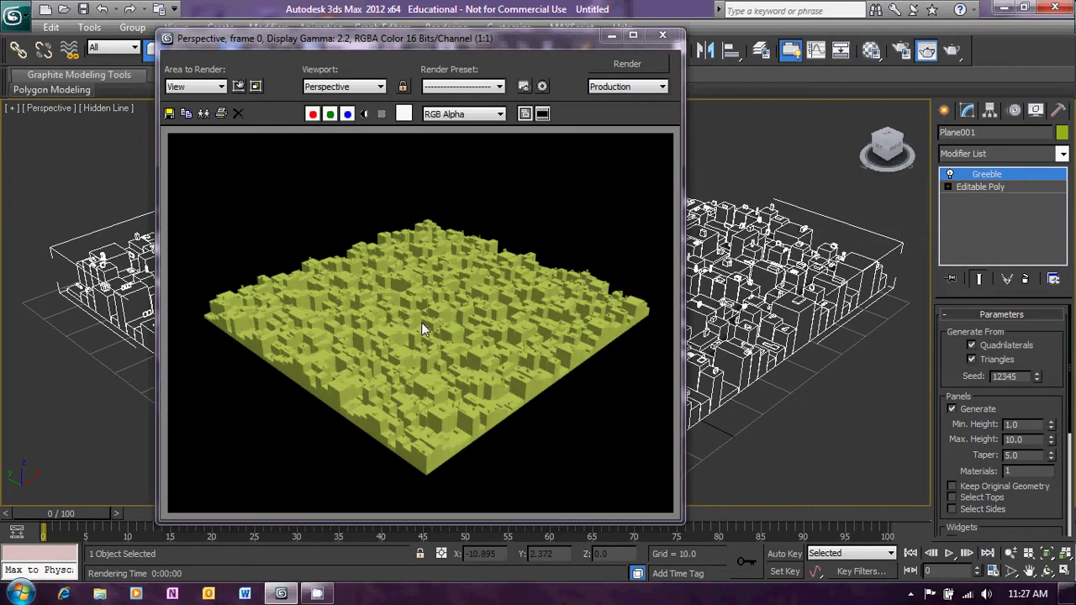
{"action": "left_click", "coordinate": [662, 37]}
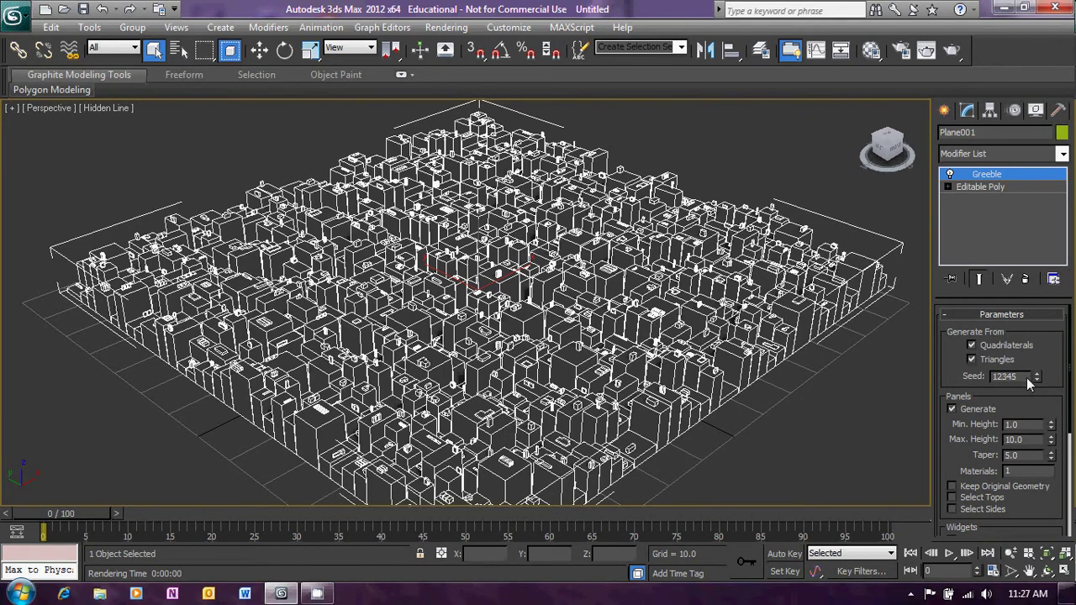
Set the Greeble modifier's seed to 99999
{"action": "left_click_drag", "start_coordinate": [1027, 380], "coordinate": [950, 380]}
{"action": "type", "text": "3456789"}
{"action": "key", "text": "Return"}
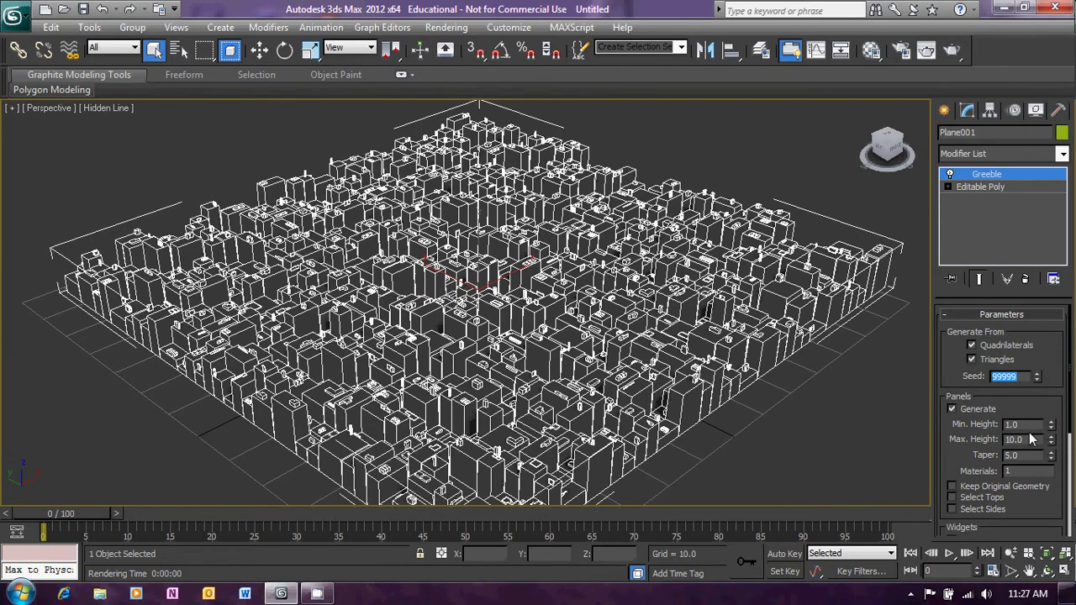
Set the Greeble panels' maximum height to 20 and their taper to 1
{"action": "key", "text": "Tab"}
{"action": "left_click", "coordinate": [1029, 439]}
{"action": "left_click_drag", "start_coordinate": [1034, 444], "coordinate": [990, 452]}
{"action": "type", "text": "20"}
{"action": "key", "text": "Return"}
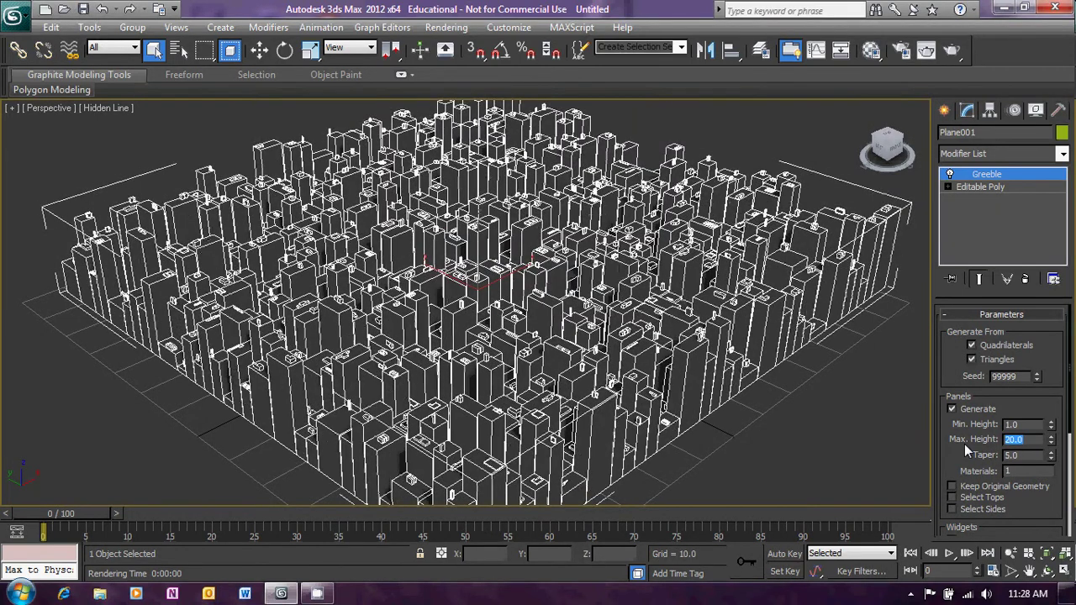
{"action": "key", "text": "Tab"}
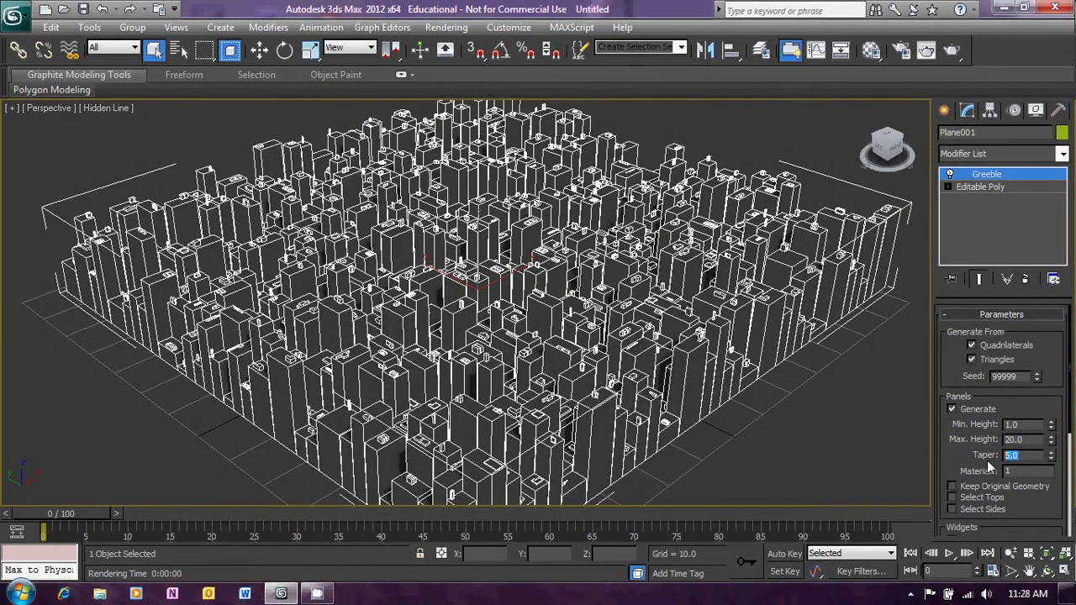
{"action": "type", "text": "1"}
{"action": "key", "text": "Return"}
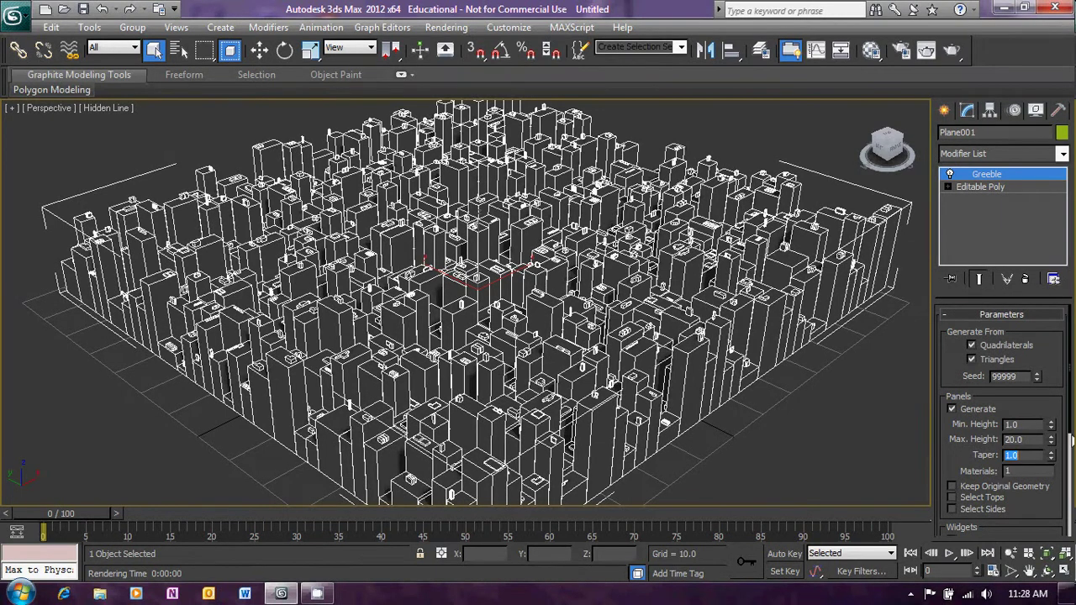
Try switching off the first three Greeble widget shapes and turn all of them back on
{"action": "left_click_drag", "start_coordinate": [1071, 439], "coordinate": [1071, 512]}
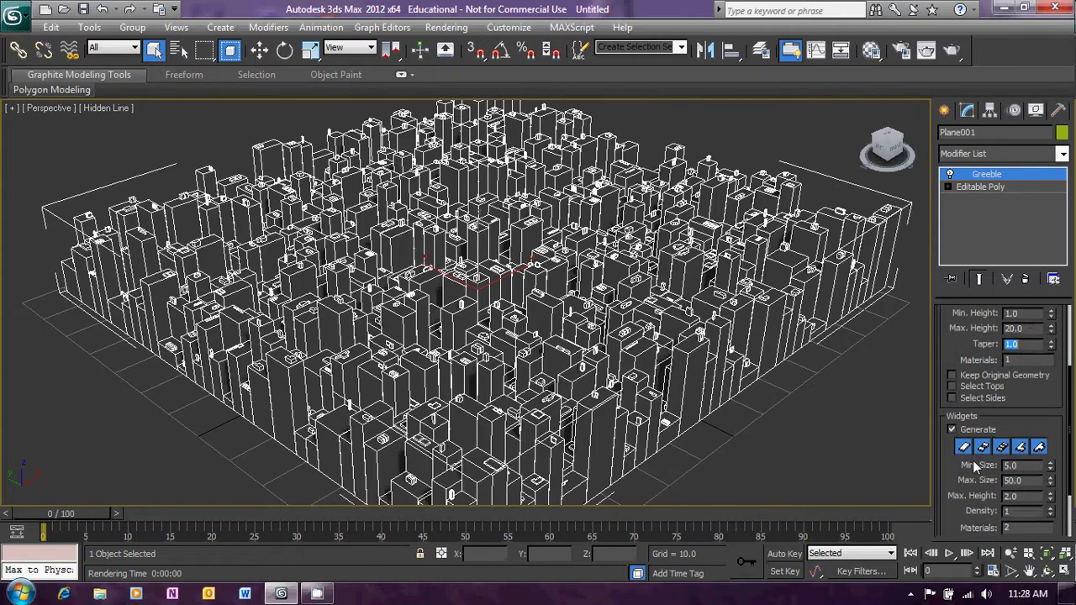
{"action": "left_click", "coordinate": [965, 448]}
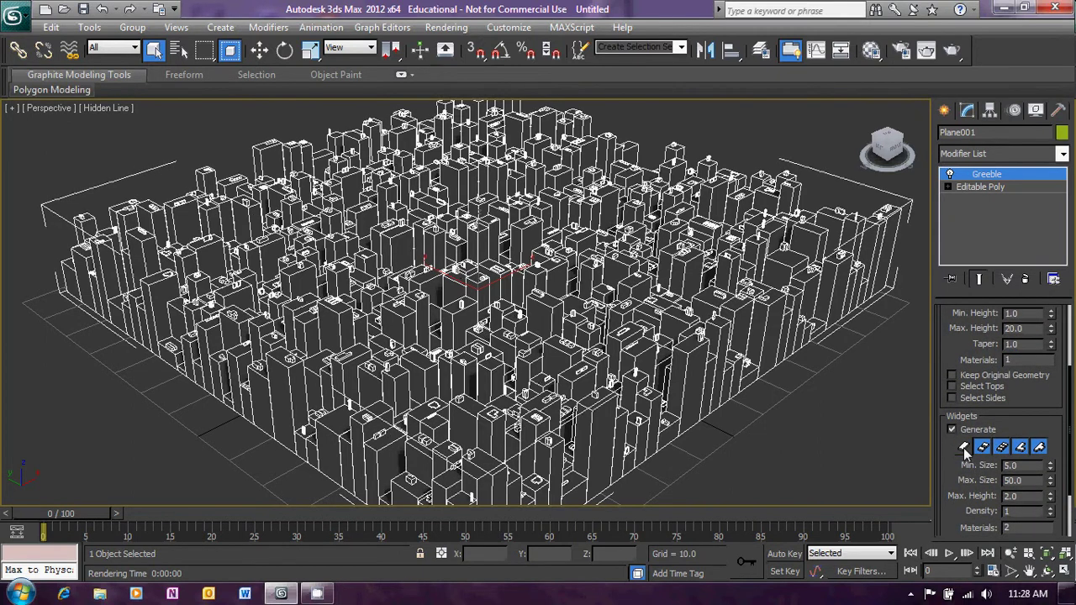
{"action": "left_click", "coordinate": [983, 448]}
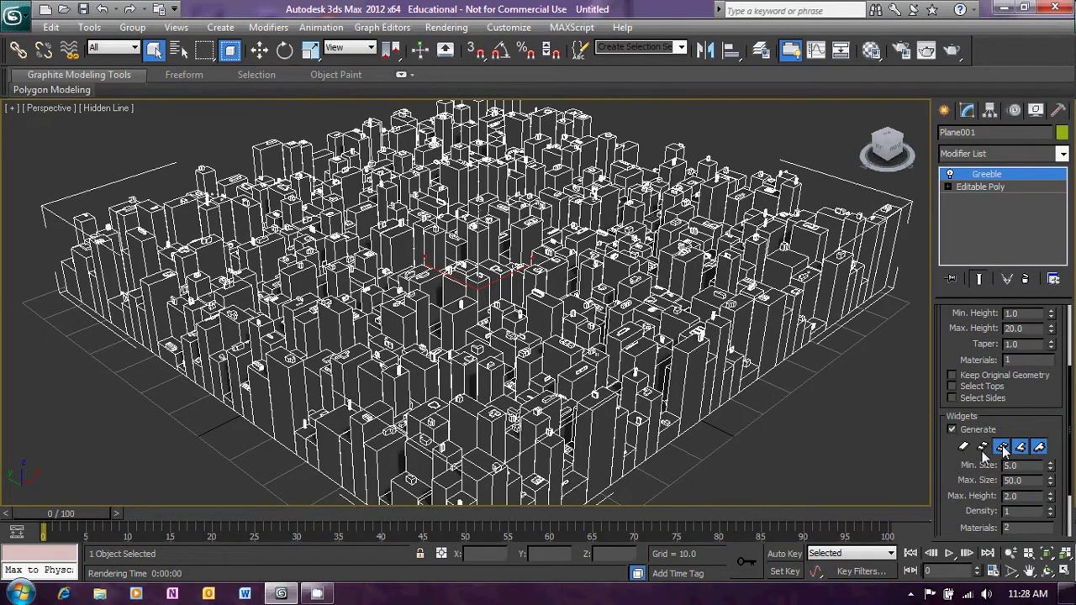
{"action": "left_click", "coordinate": [1002, 448]}
{"action": "left_click", "coordinate": [983, 447]}
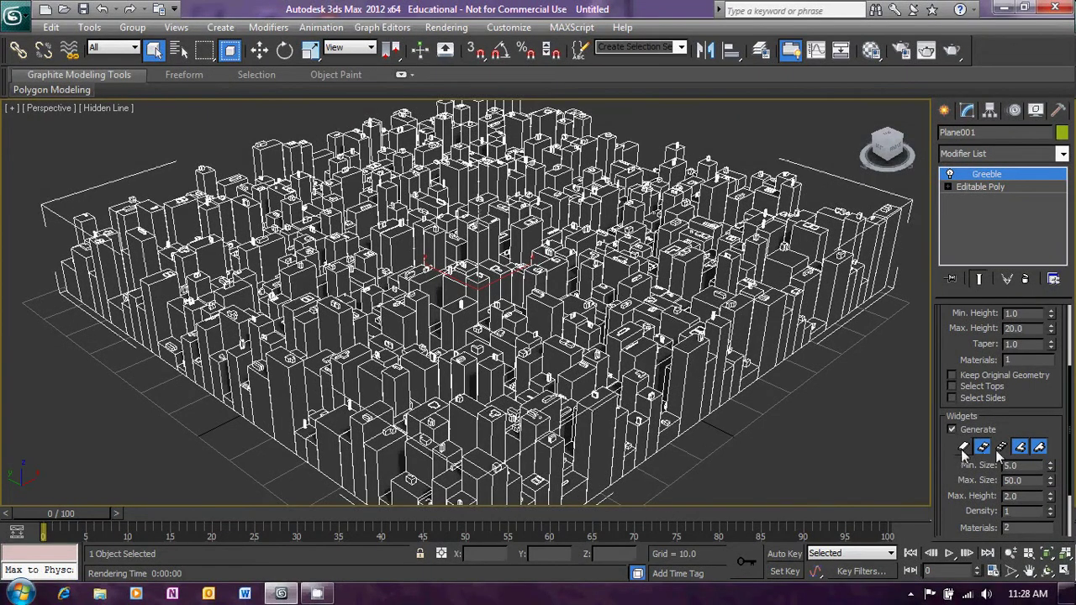
{"action": "left_click", "coordinate": [964, 447]}
{"action": "left_click", "coordinate": [1002, 447]}
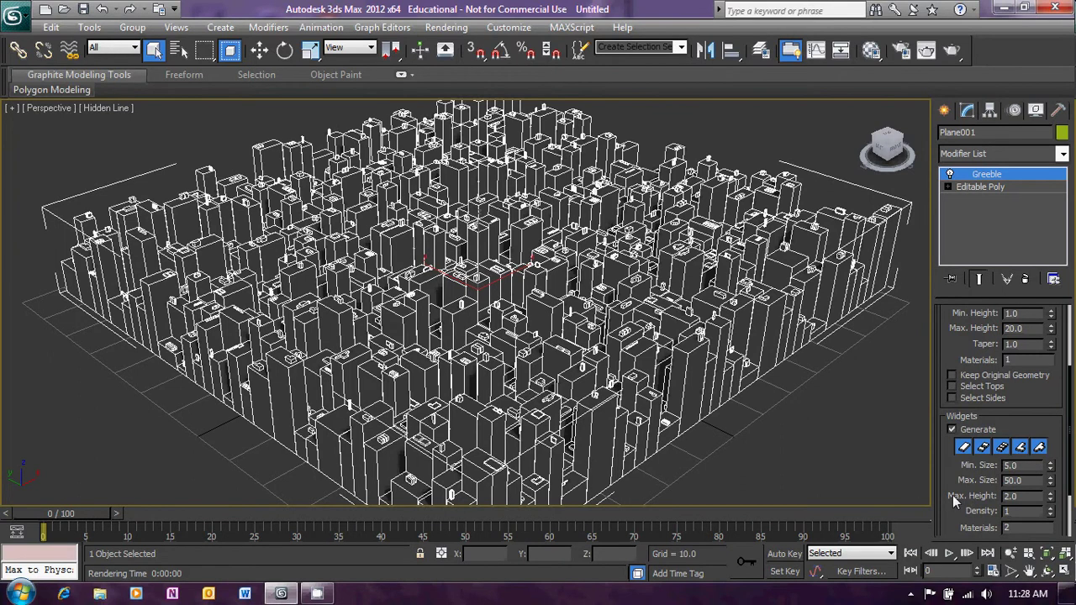
Examine the greebled blocks up close, from a low angle and from above, and reselect the plane
{"action": "left_click", "coordinate": [798, 429]}
{"action": "scroll", "coordinate": [797, 422], "scroll_direction": "up", "scroll_amount": 5}
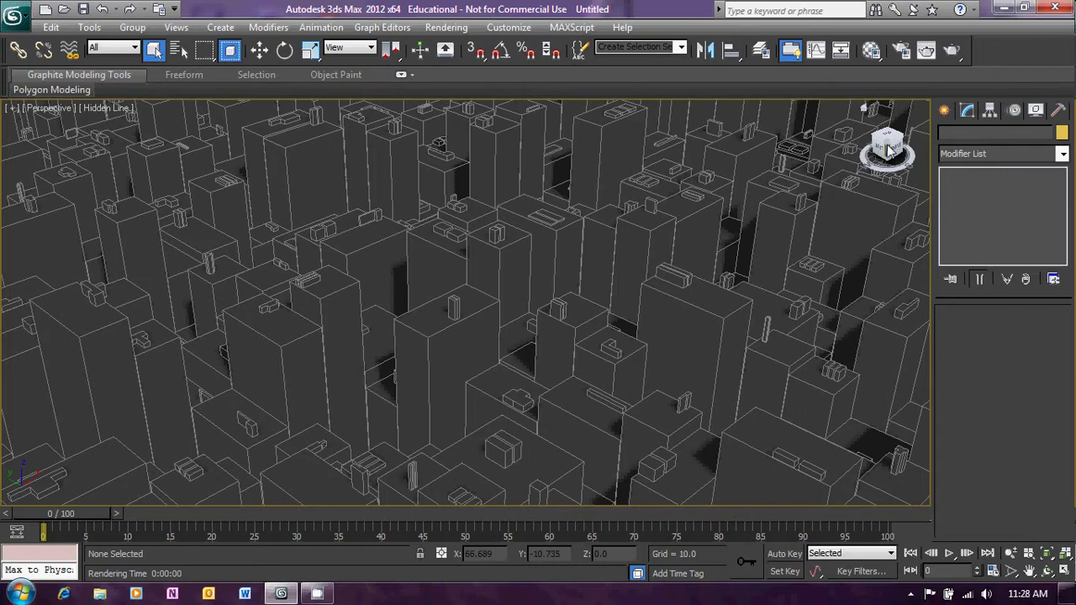
{"action": "mouse_move", "coordinate": [890, 150]}
{"action": "left_mouse_down"}
{"action": "mouse_move", "coordinate": [891, 140]}
{"action": "mouse_move", "coordinate": [891, 155]}
{"action": "left_mouse_up"}
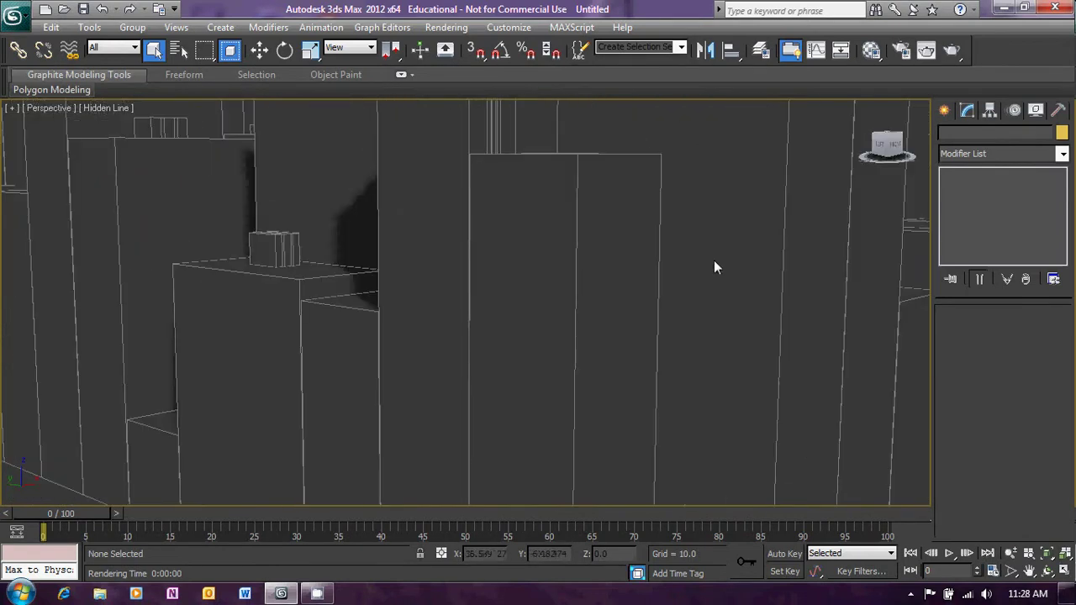
{"action": "key", "text": "z"}
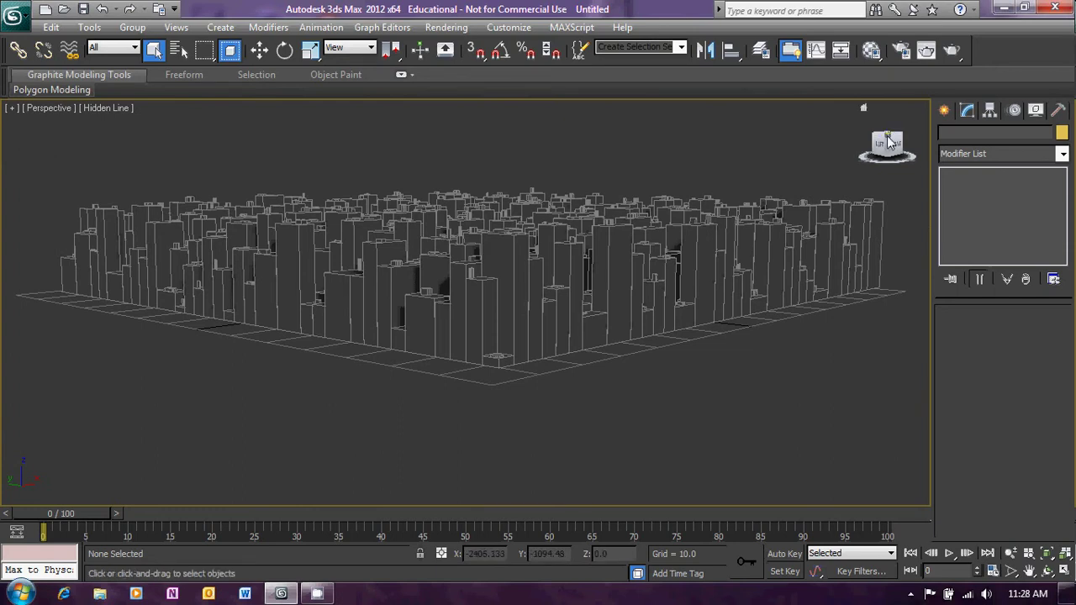
{"action": "left_click_drag", "start_coordinate": [892, 143], "coordinate": [885, 162]}
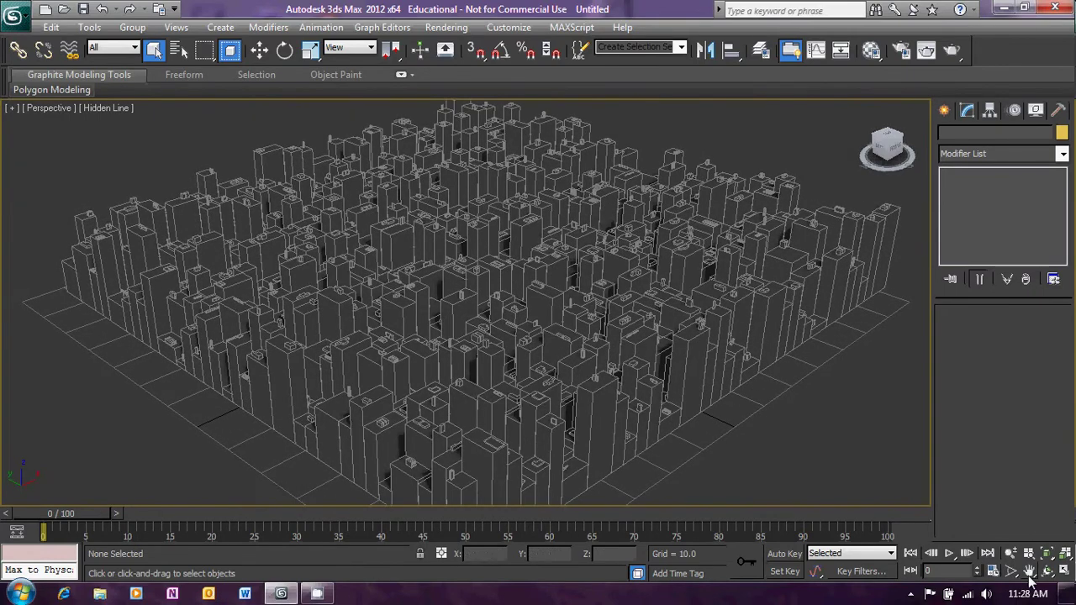
{"action": "key", "text": "ctrl+a"}
{"action": "key", "text": "ctrl+d"}
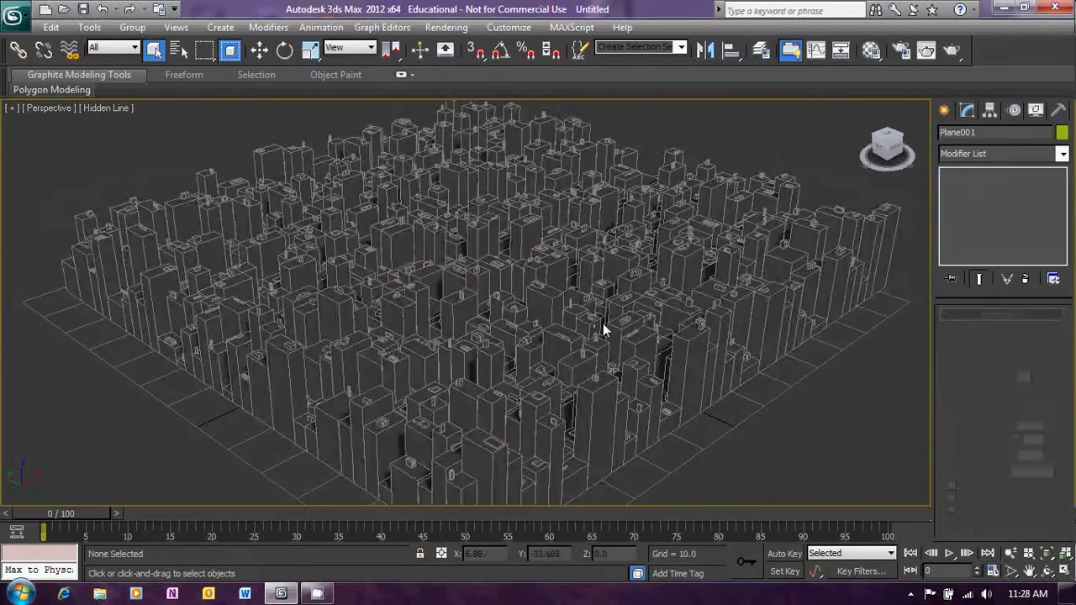
{"action": "left_click", "coordinate": [589, 290]}
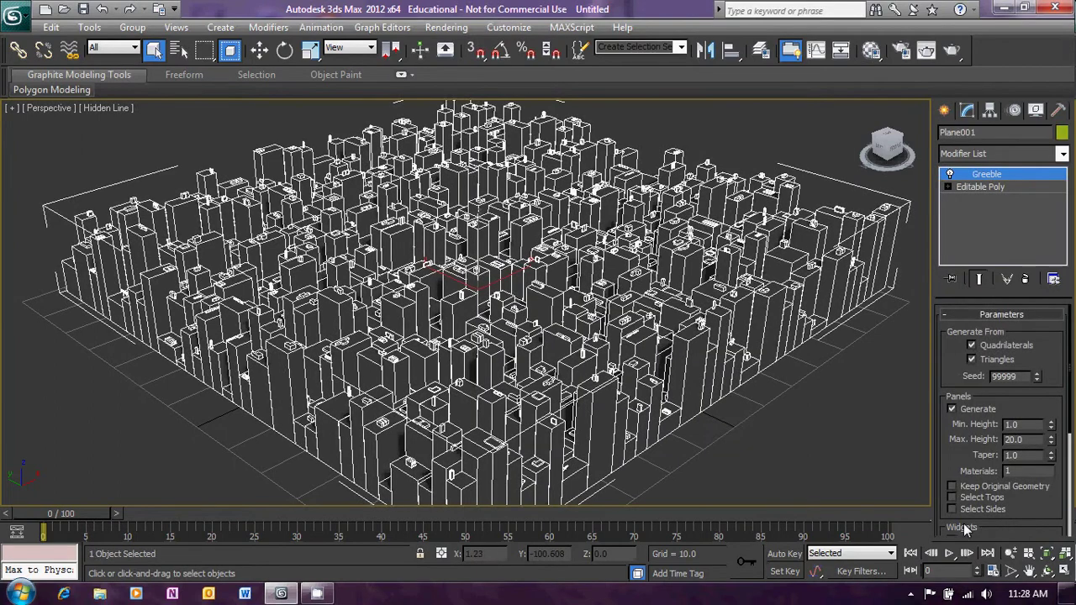
Frame the greebled blocks more closely in the perspective viewport and create a camera from that view
{"action": "left_click", "coordinate": [1029, 571]}
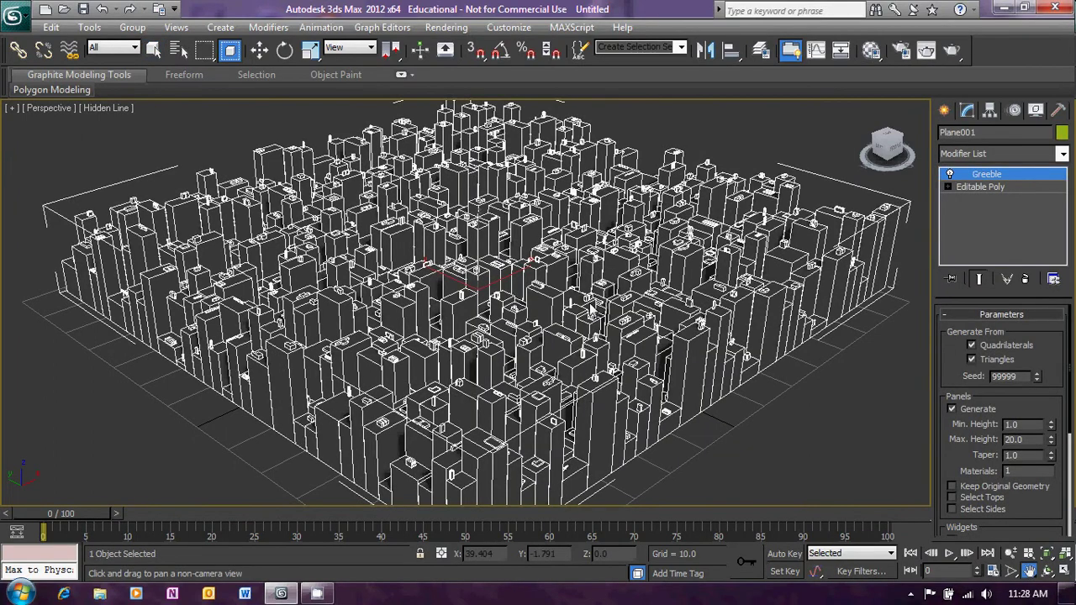
{"action": "left_click_drag", "start_coordinate": [593, 309], "coordinate": [586, 339]}
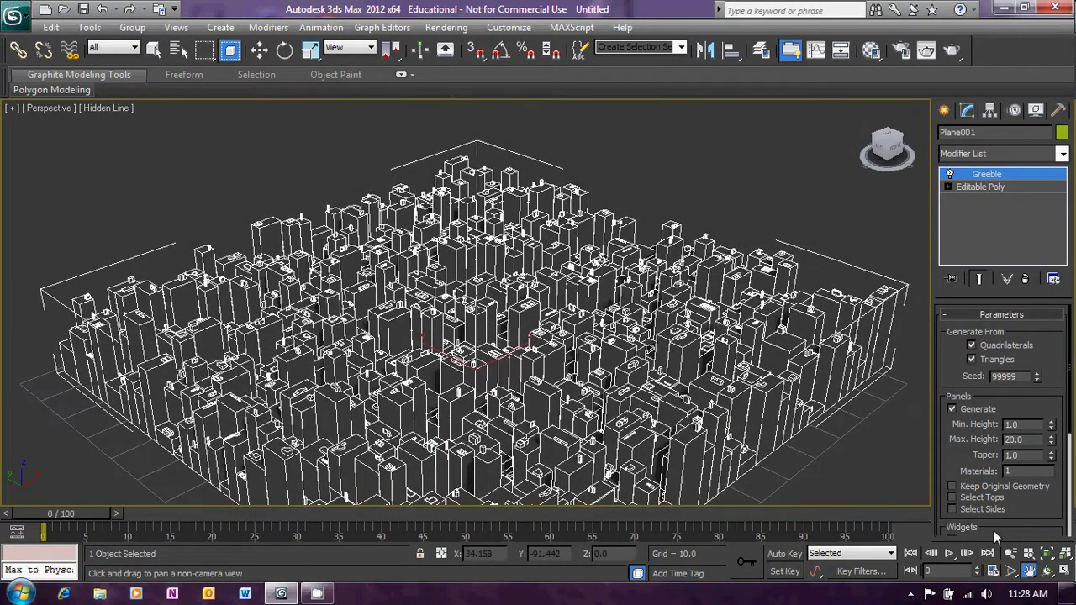
{"action": "left_click", "coordinate": [154, 50]}
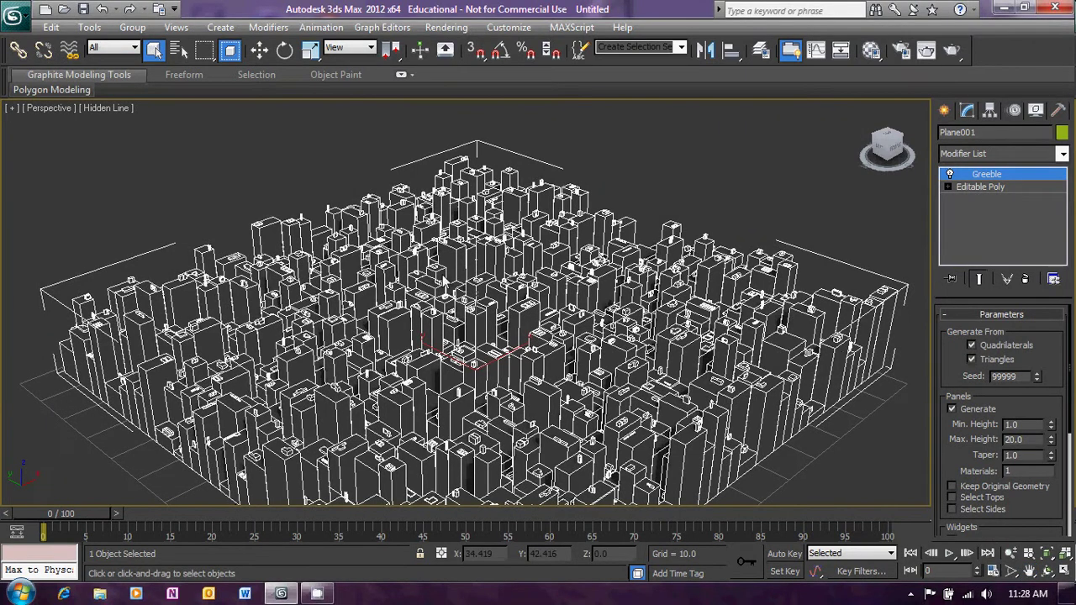
{"action": "scroll", "coordinate": [454, 282], "scroll_direction": "up", "scroll_amount": 3}
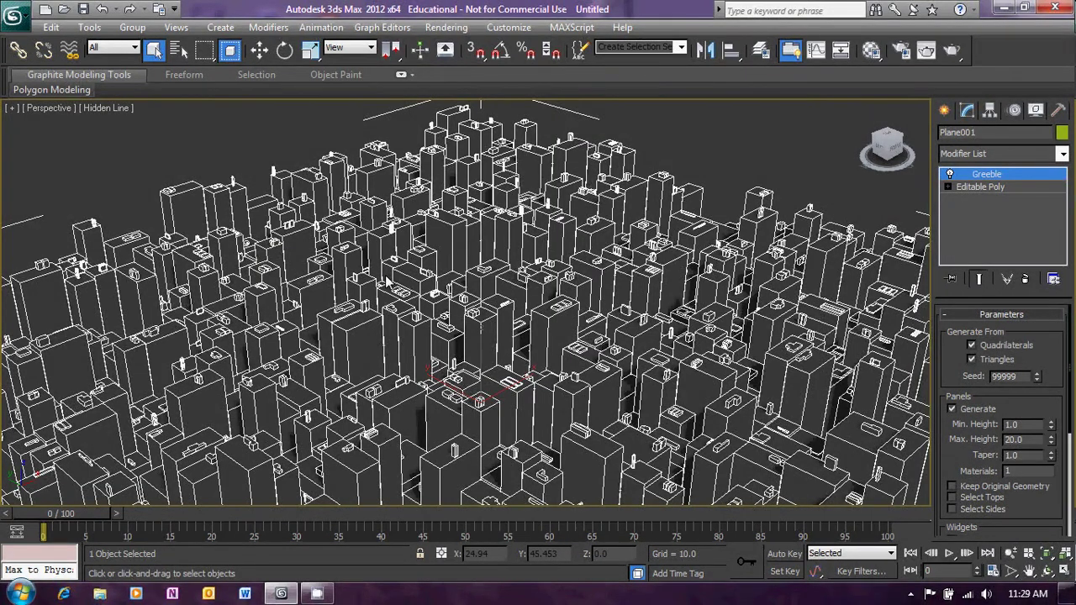
{"action": "key", "text": "ctrl+c"}
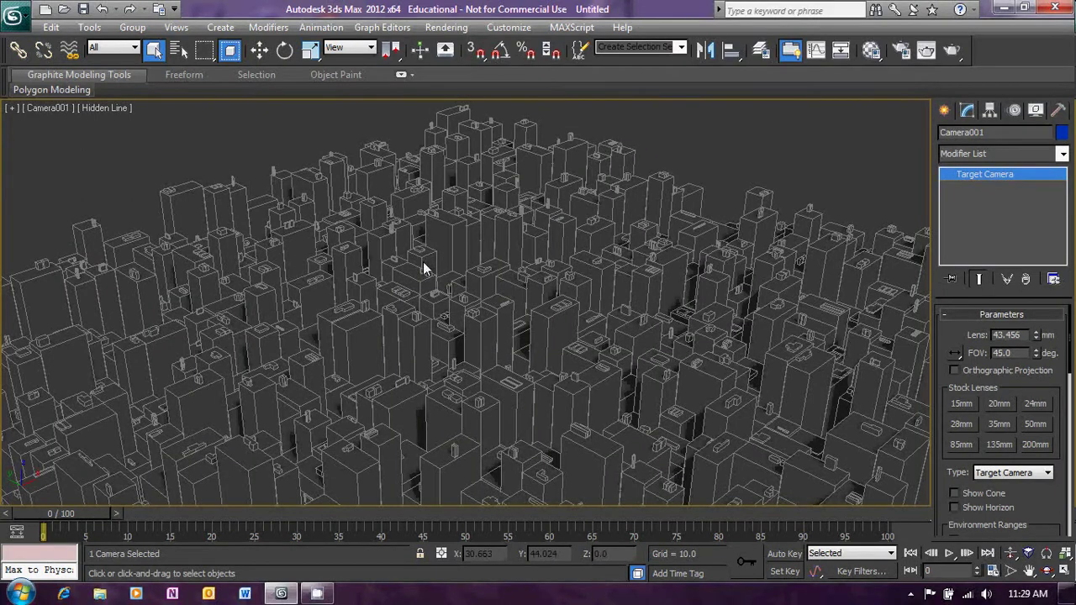
Give the first material a red diffuse colour of about RGB 198, 80, 64 and assign it to the greebled plane
{"action": "key", "text": "m"}
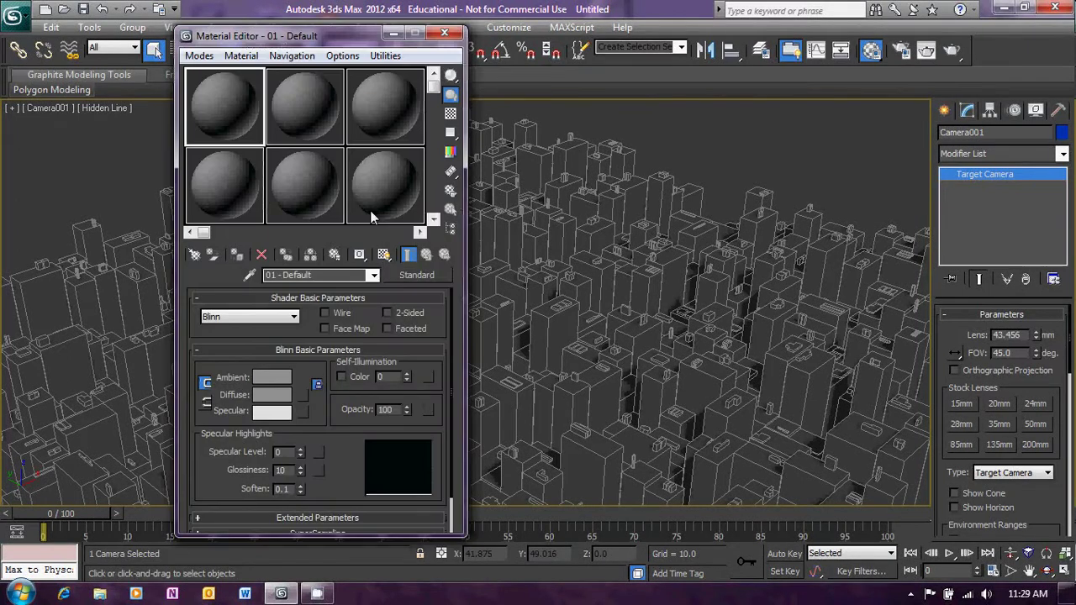
{"action": "left_click", "coordinate": [273, 396]}
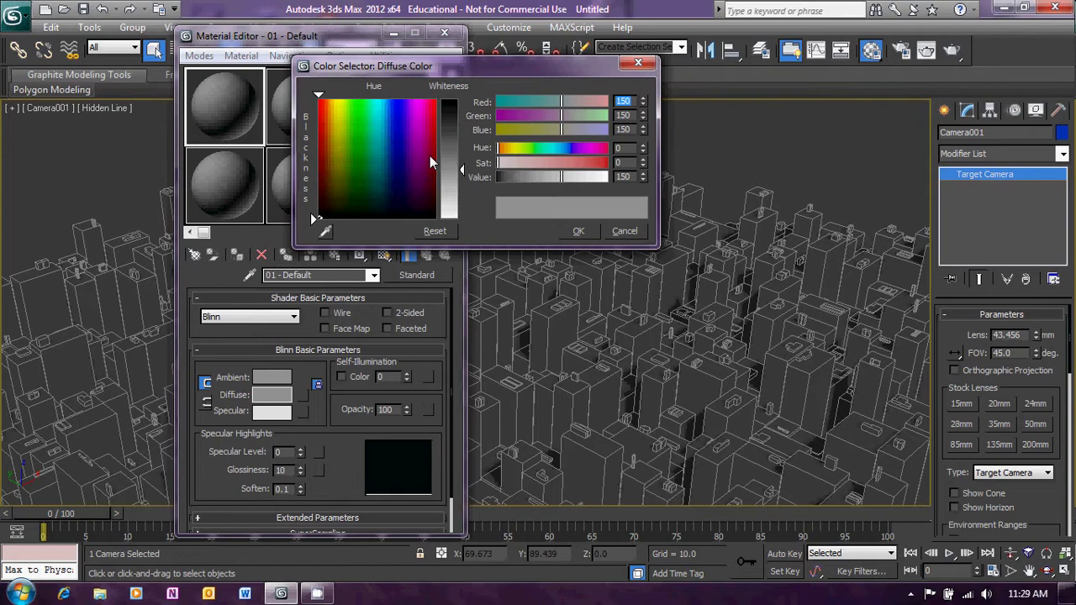
{"action": "left_click", "coordinate": [324, 133]}
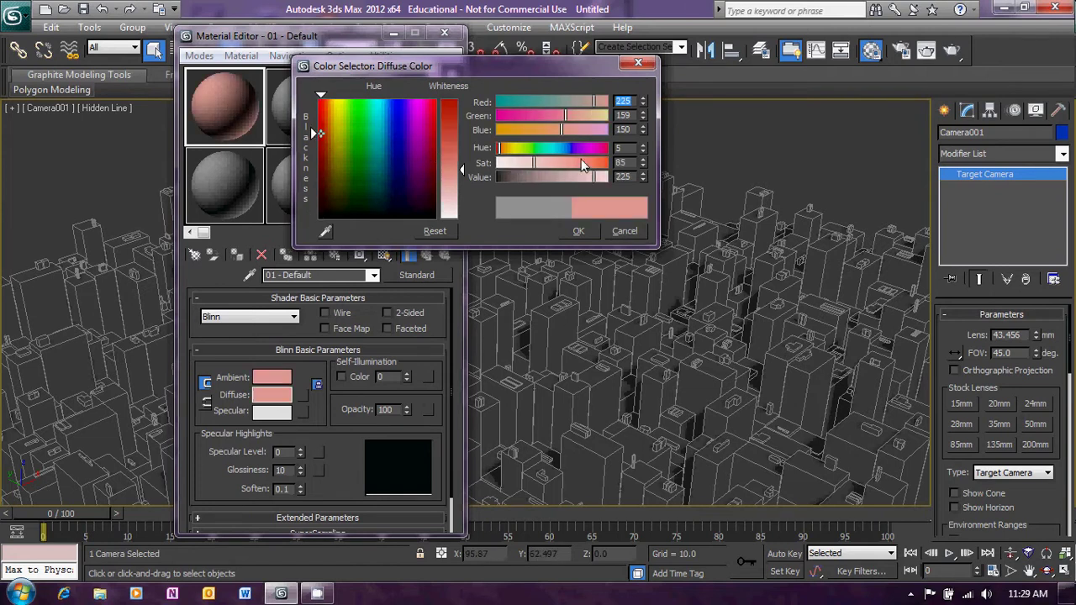
{"action": "mouse_move", "coordinate": [581, 159]}
{"action": "left_mouse_down"}
{"action": "mouse_move", "coordinate": [579, 192]}
{"action": "mouse_move", "coordinate": [585, 178]}
{"action": "left_mouse_up"}
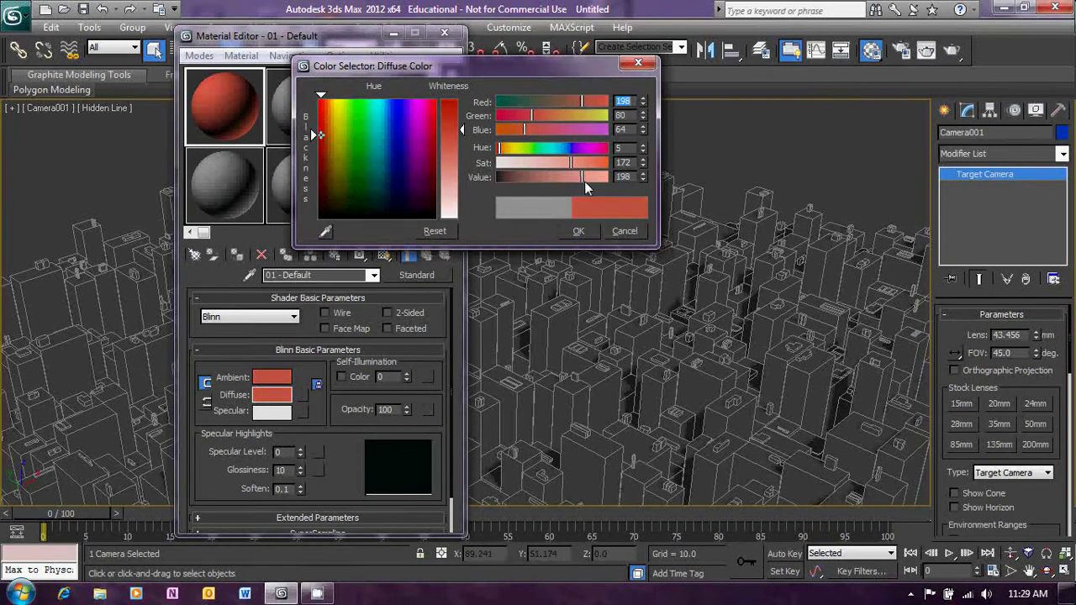
{"action": "left_click", "coordinate": [580, 232]}
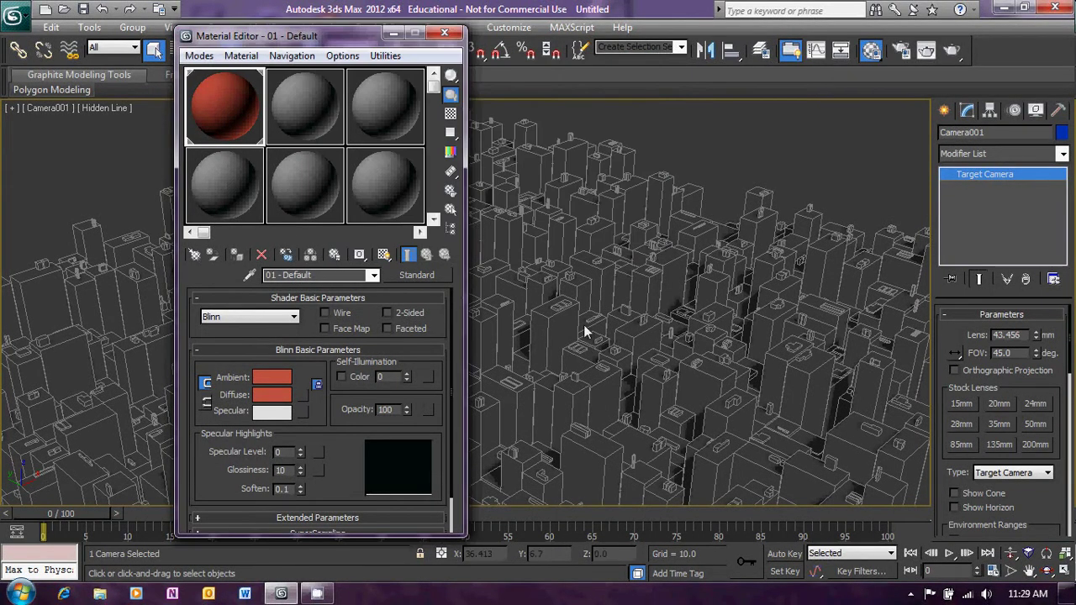
{"action": "left_click_drag", "start_coordinate": [445, 33], "coordinate": [447, 34]}
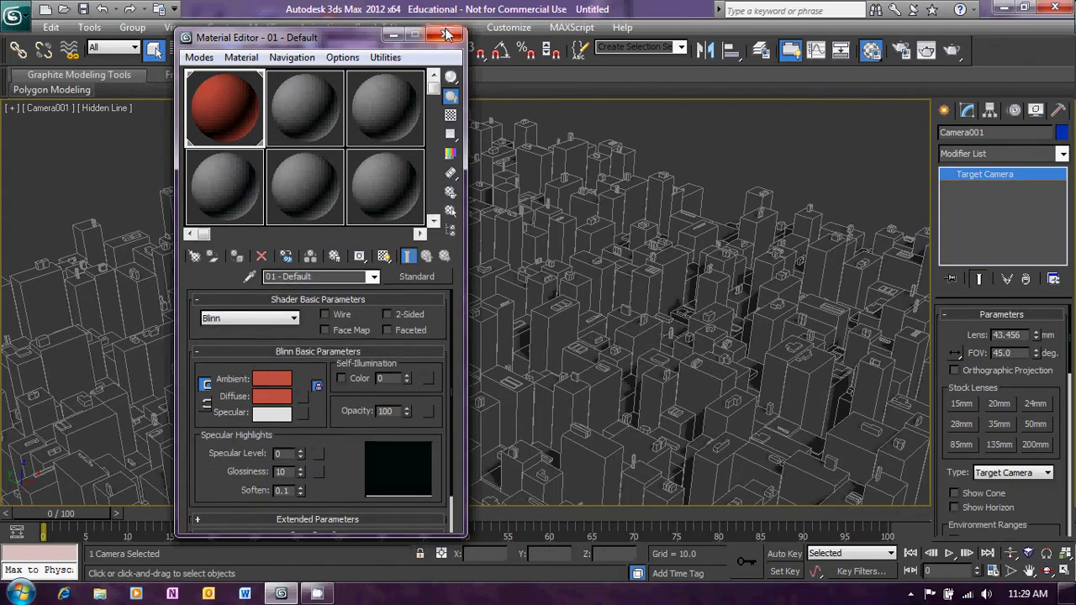
{"action": "left_click", "coordinate": [446, 34]}
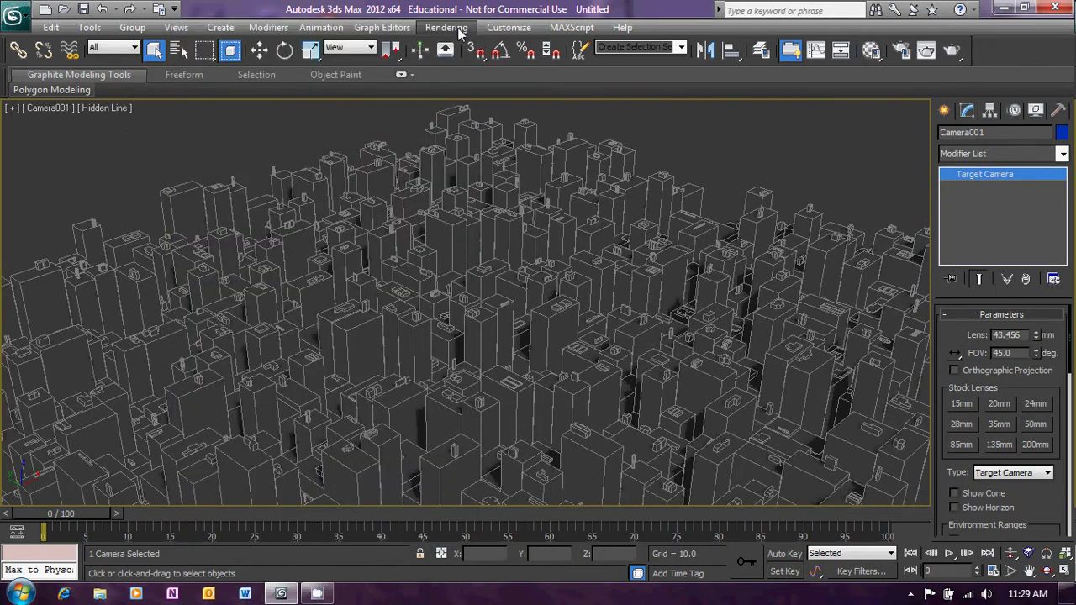
Set the environment background to a bright light blue and render the camera view to check it
{"action": "left_click", "coordinate": [447, 28]}
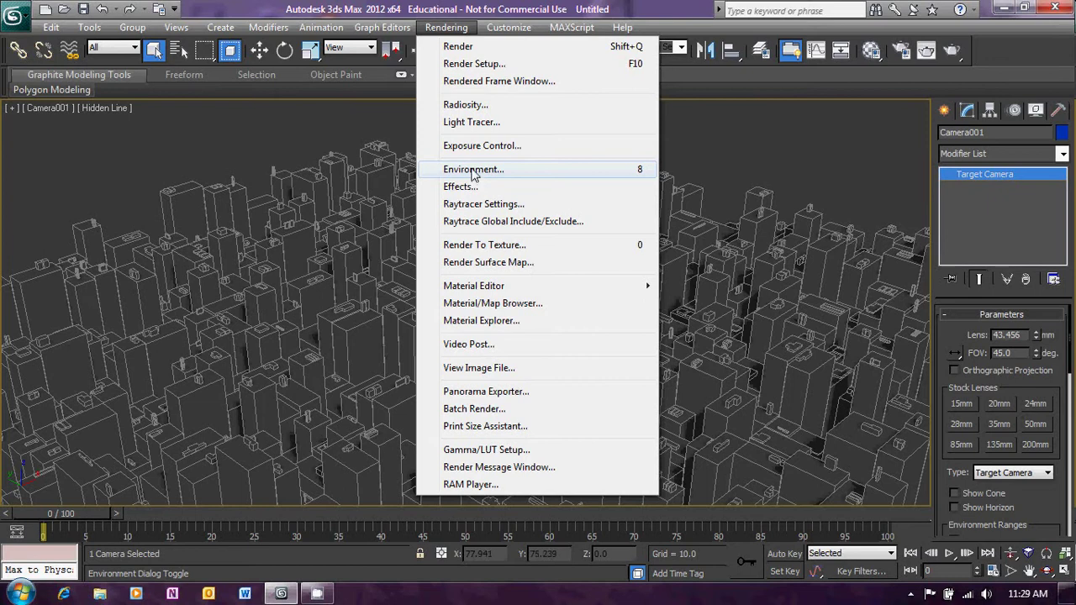
{"action": "left_click", "coordinate": [474, 171]}
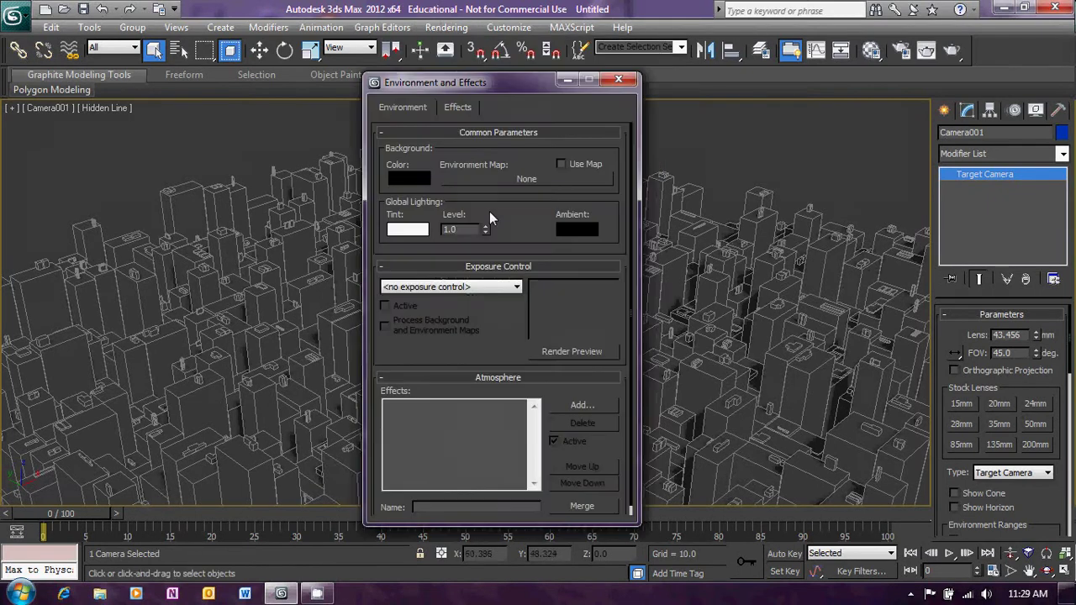
{"action": "left_click", "coordinate": [412, 179]}
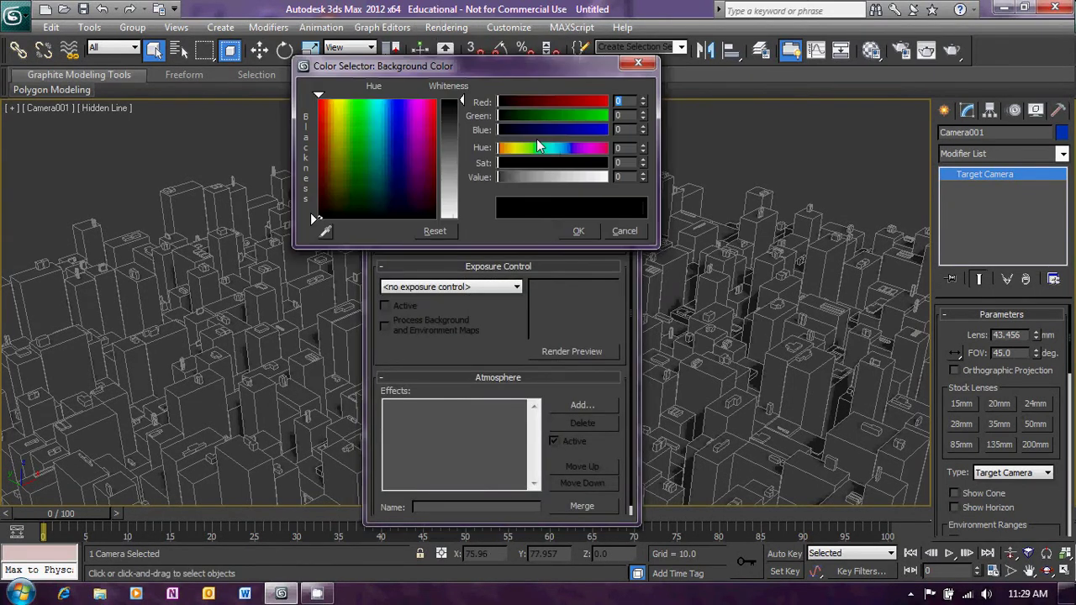
{"action": "left_click_drag", "start_coordinate": [538, 143], "coordinate": [554, 148]}
{"action": "left_click", "coordinate": [380, 136]}
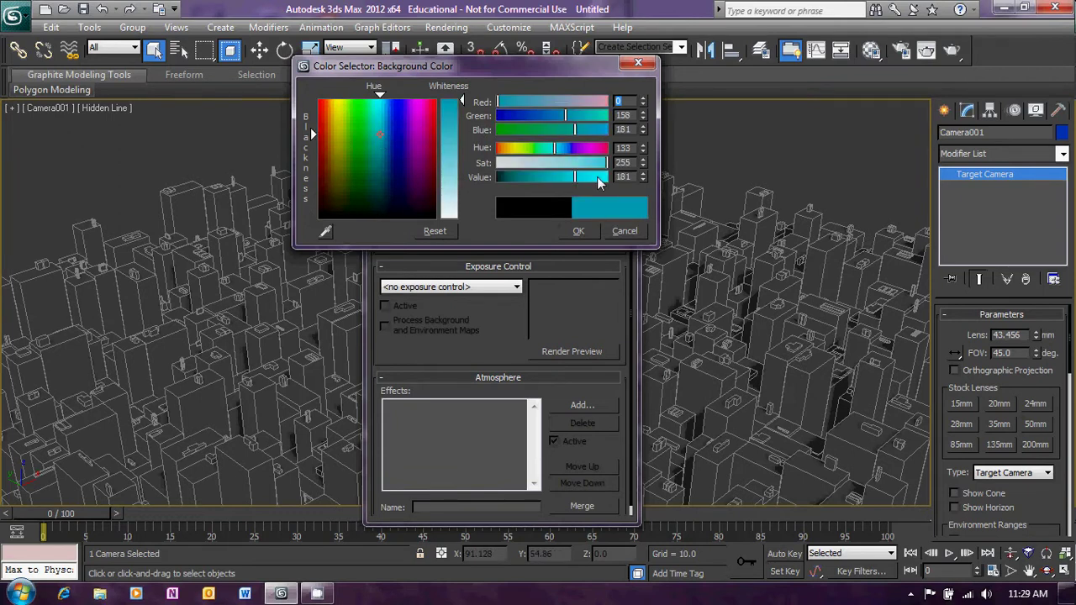
{"action": "mouse_move", "coordinate": [598, 177]}
{"action": "left_mouse_down"}
{"action": "mouse_move", "coordinate": [588, 177]}
{"action": "mouse_move", "coordinate": [598, 178]}
{"action": "left_mouse_up"}
{"action": "left_click_drag", "start_coordinate": [607, 163], "coordinate": [591, 162]}
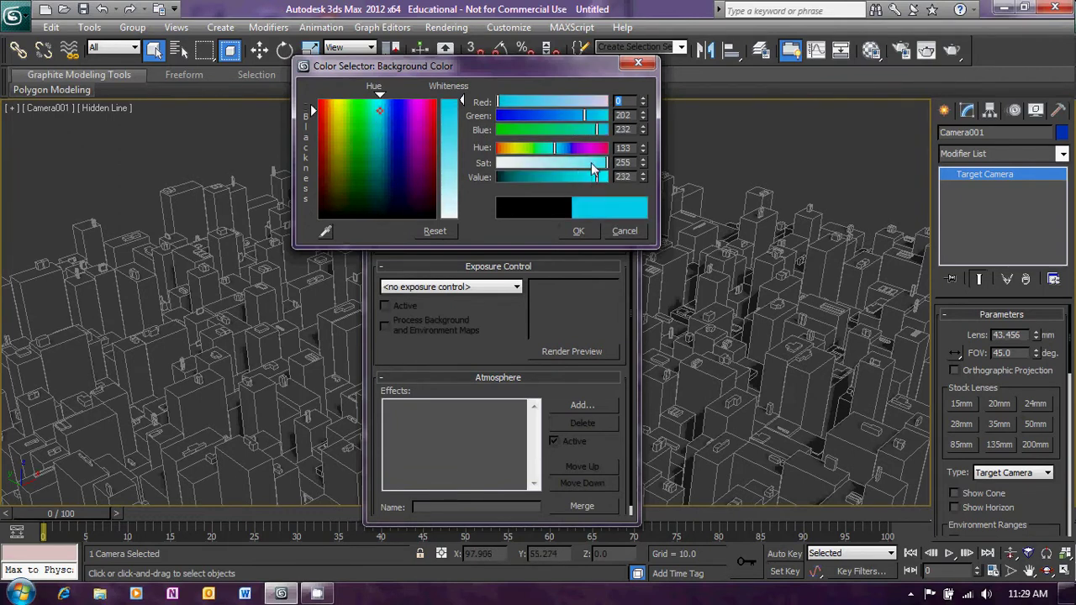
{"action": "left_click", "coordinate": [581, 229]}
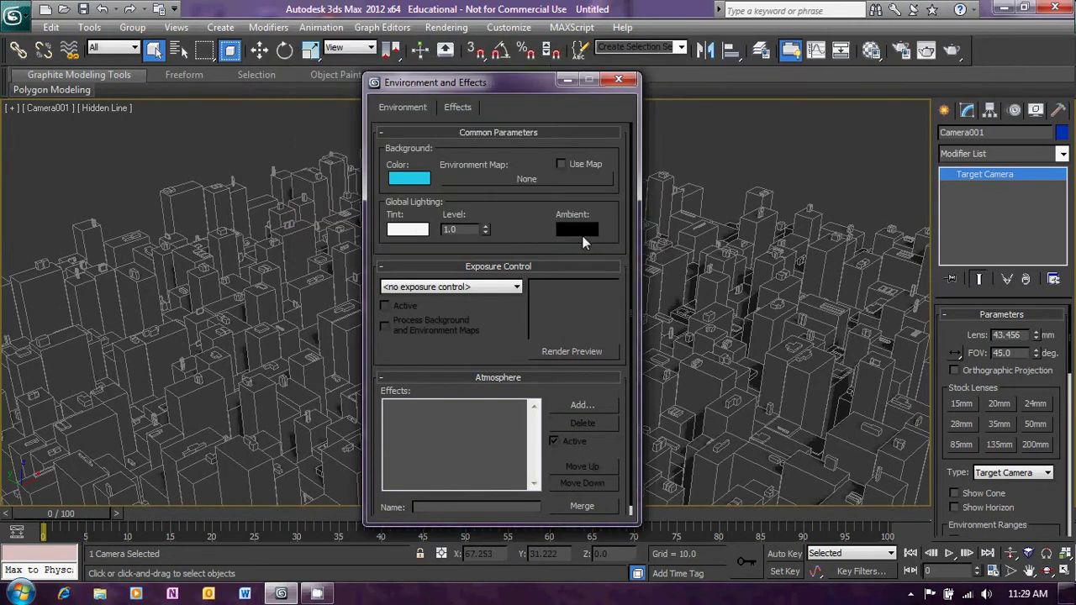
{"action": "left_click", "coordinate": [619, 81]}
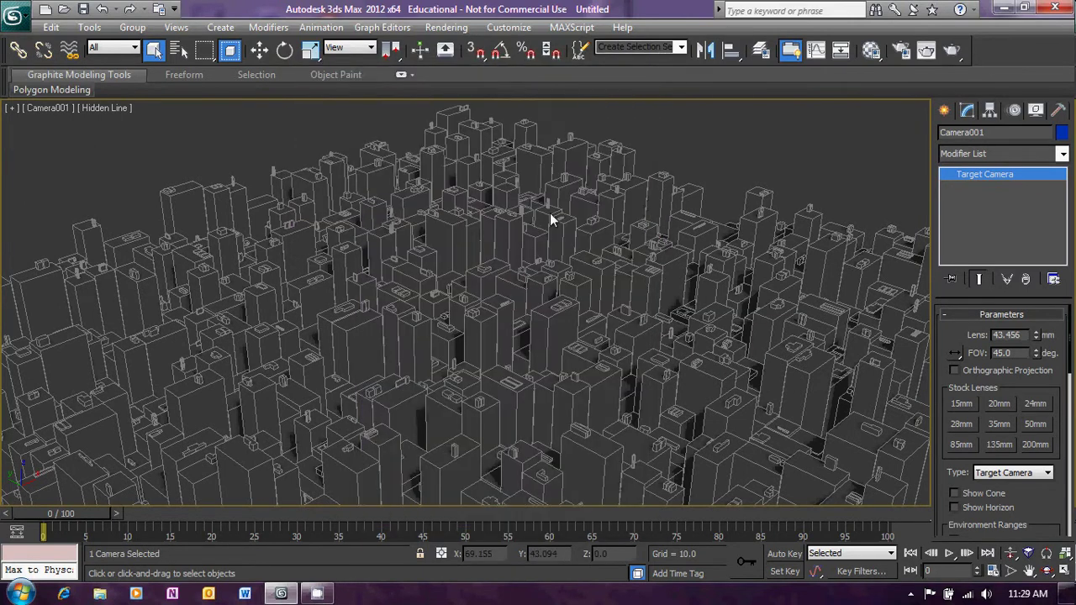
{"action": "key", "text": "shift+q"}
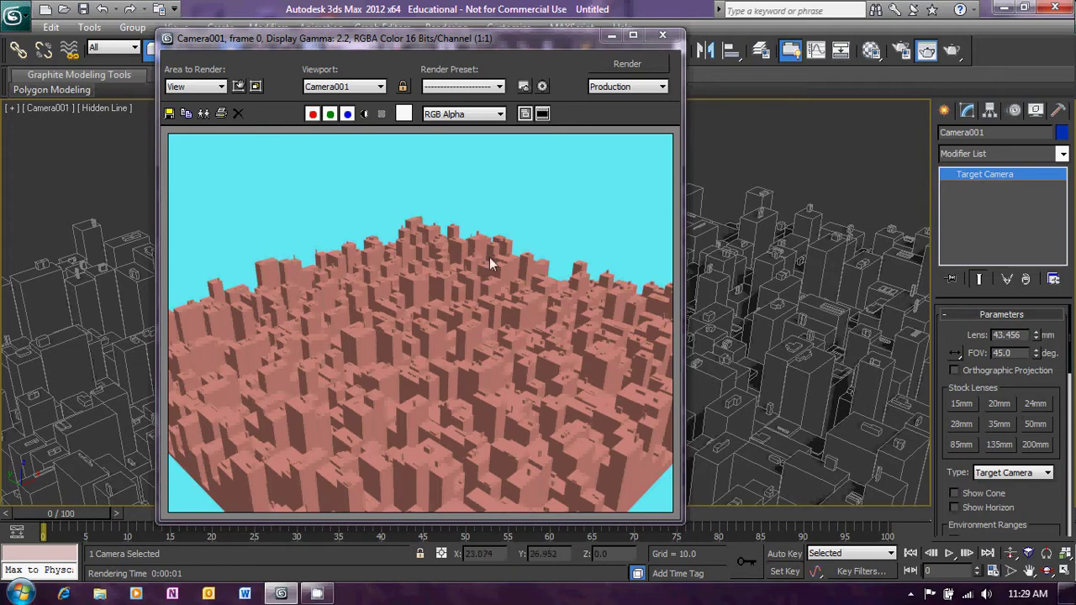
{"action": "left_click", "coordinate": [663, 37]}
Delete the greebled plane and create a sphere with a radius of about 14 on the grid
{"action": "left_click", "coordinate": [557, 243]}
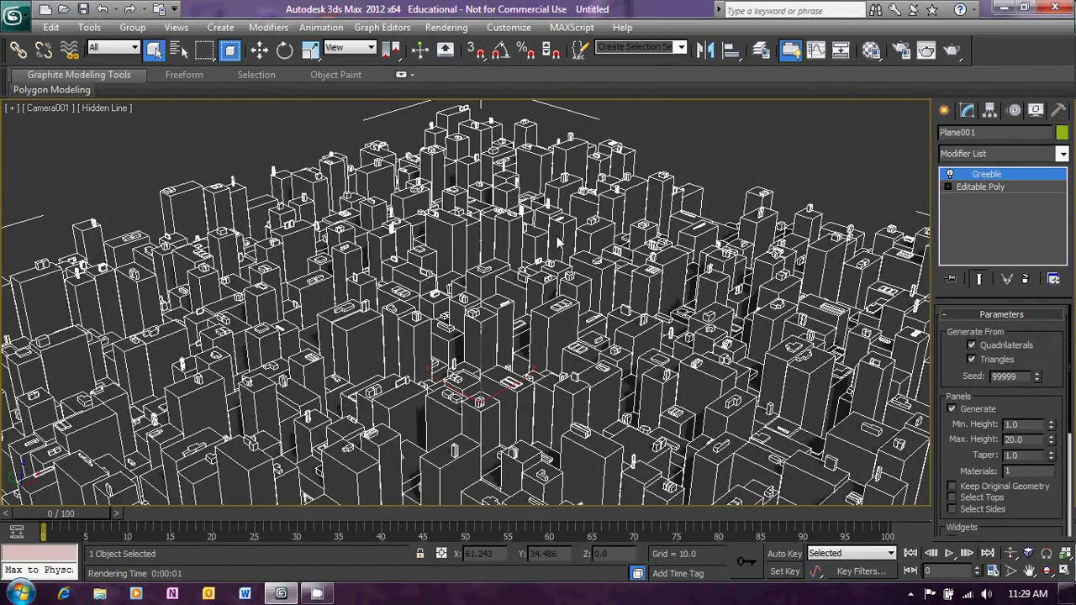
{"action": "key", "text": "Delete"}
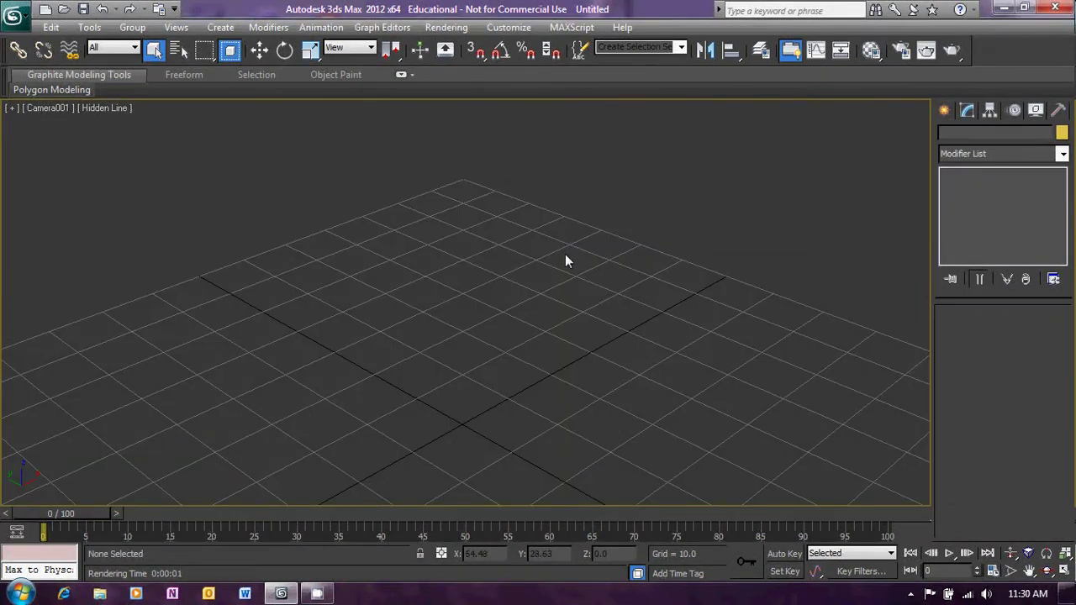
{"action": "left_click", "coordinate": [945, 111]}
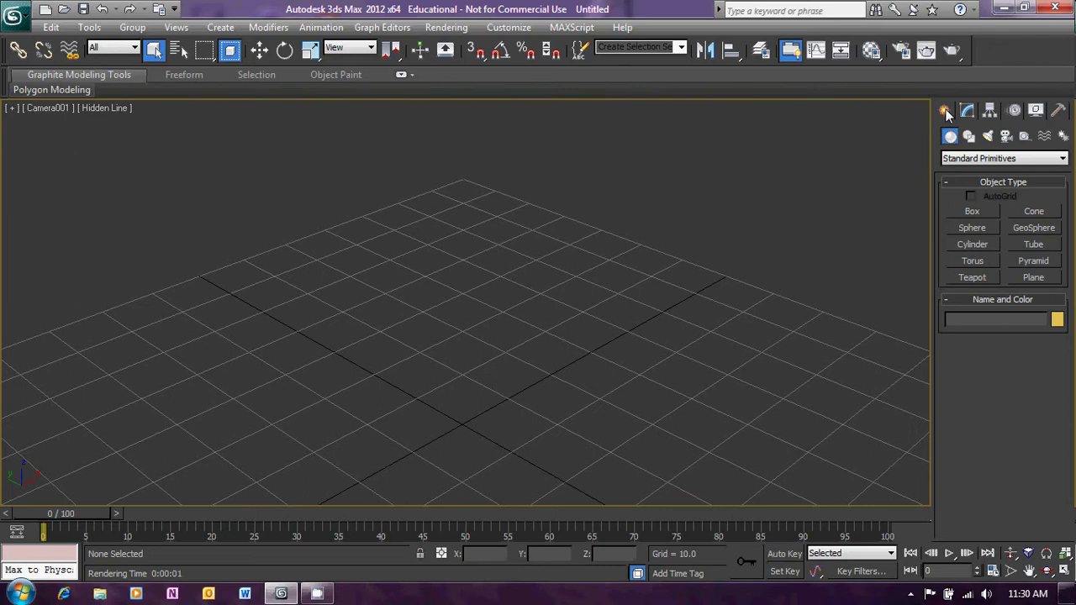
{"action": "left_click", "coordinate": [971, 227]}
{"action": "left_click_drag", "start_coordinate": [410, 301], "coordinate": [474, 332]}
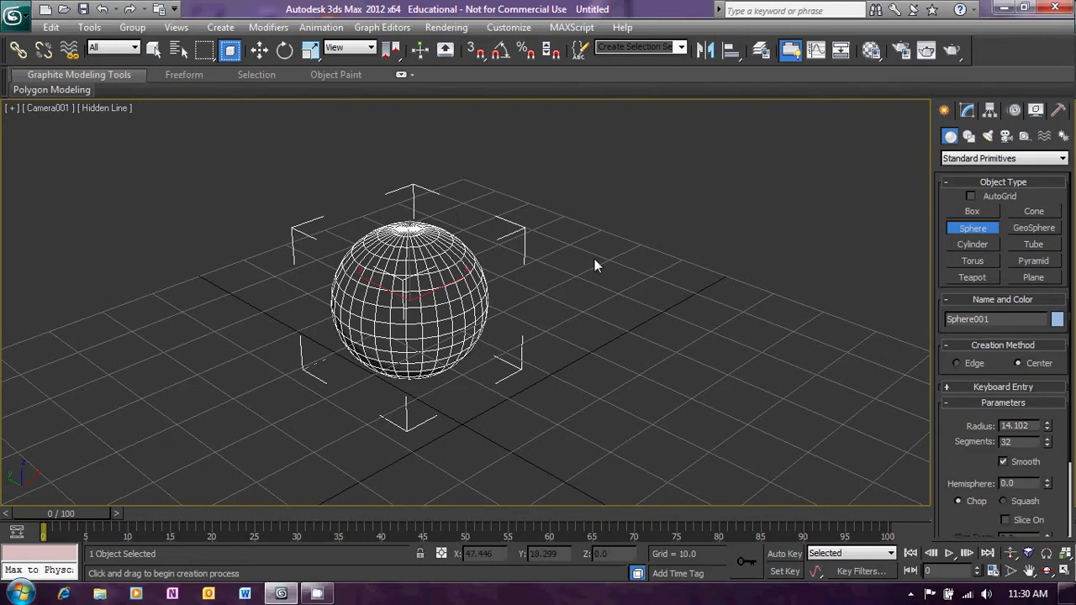
{"action": "right_click", "coordinate": [420, 289]}
Convert the sphere to an Editable Poly
{"action": "right_click", "coordinate": [432, 301]}
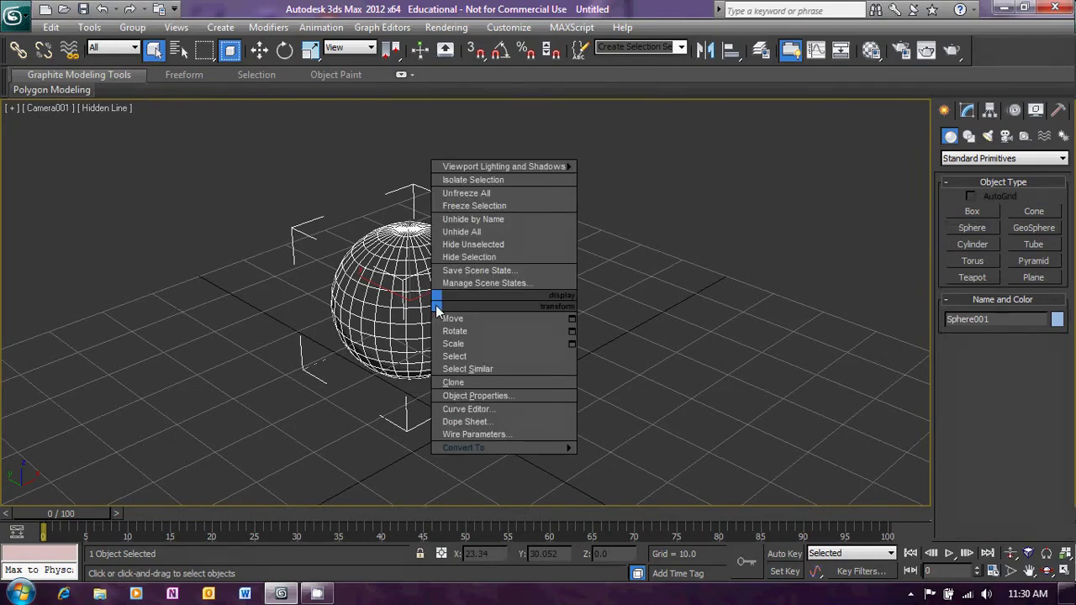
{"action": "mouse_move", "coordinate": [472, 452]}
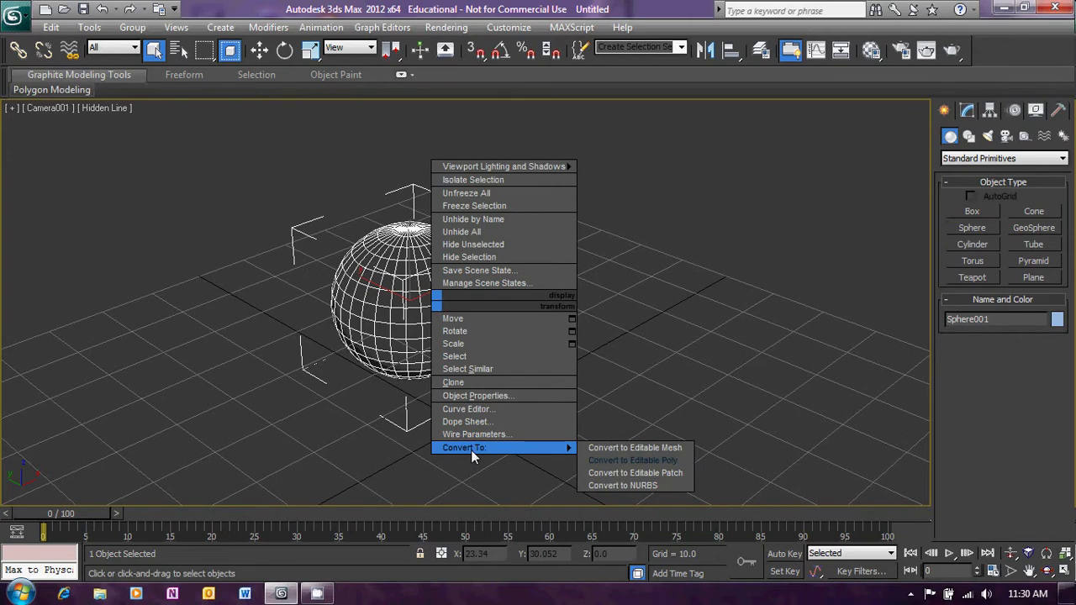
{"action": "left_click", "coordinate": [598, 461]}
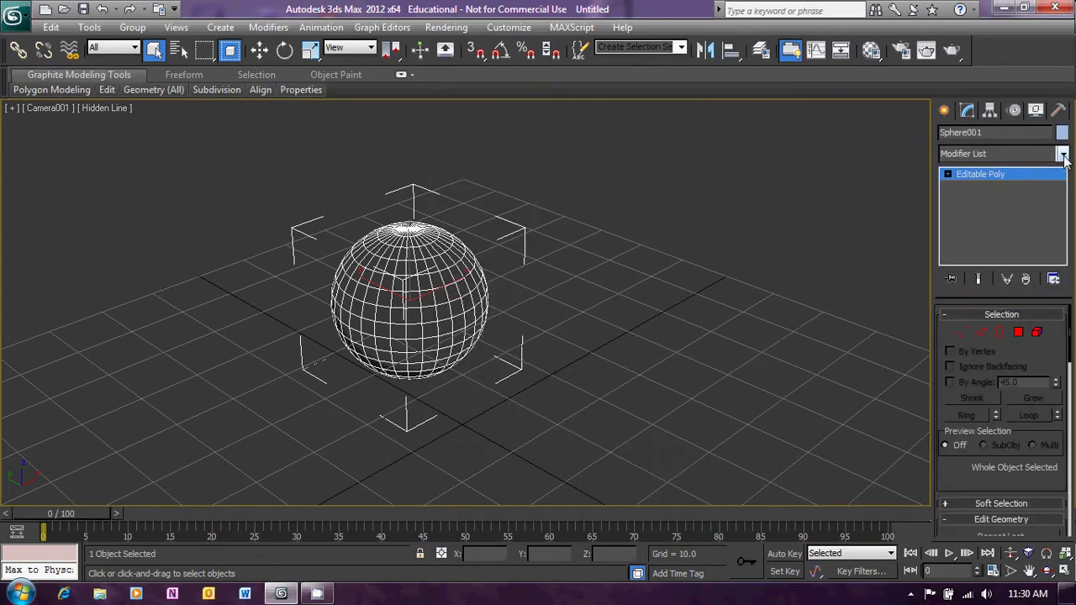
Try the Greeble modifier on the whole sphere and remove it from the stack
{"action": "left_click", "coordinate": [1063, 155]}
{"action": "key", "text": "g"}
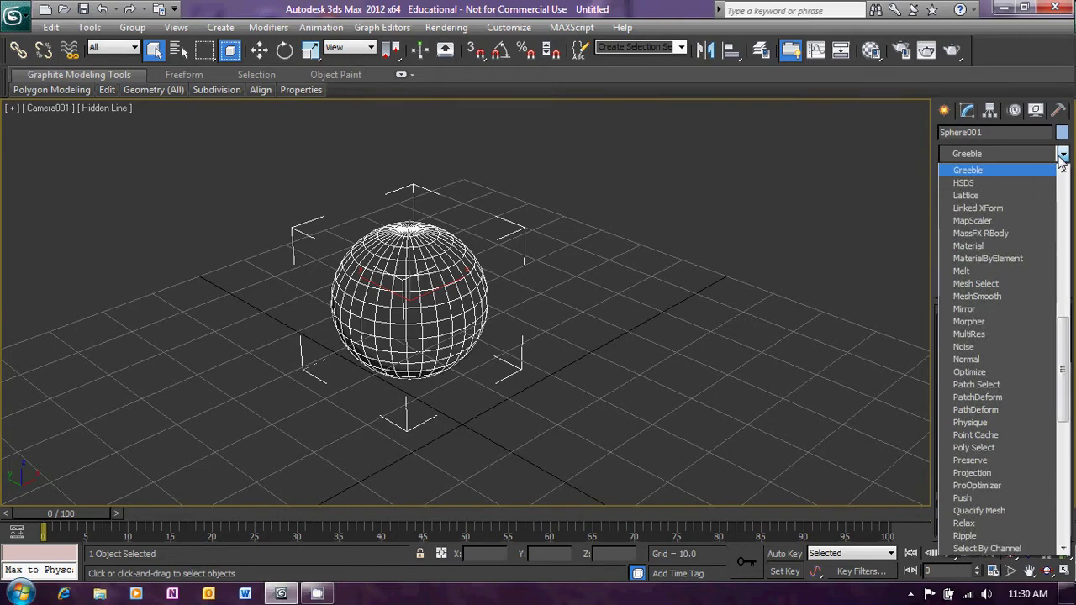
{"action": "key", "text": "Return"}
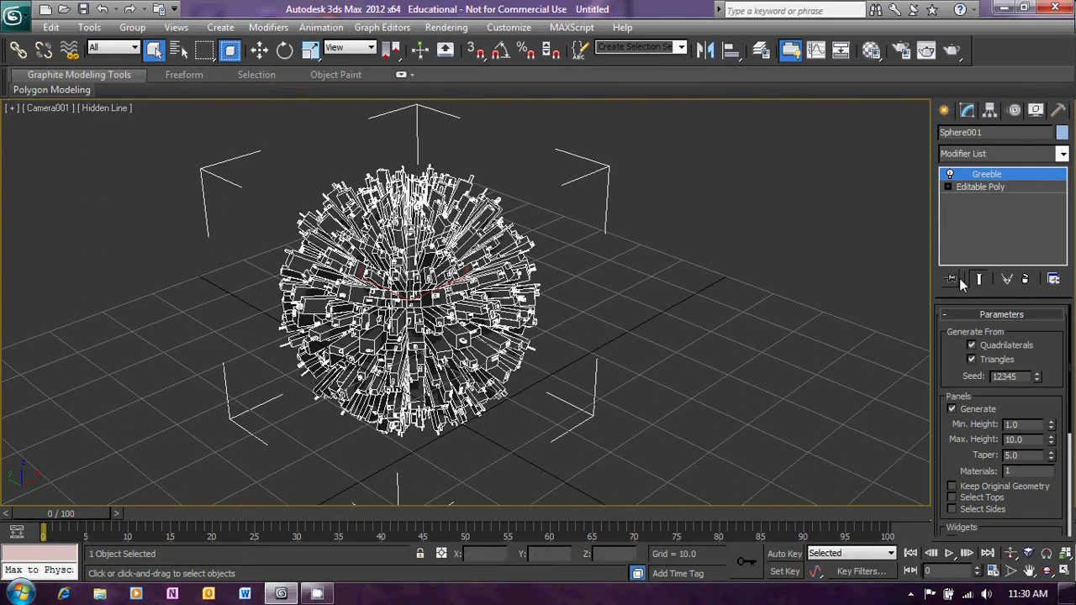
{"action": "left_click", "coordinate": [1026, 280]}
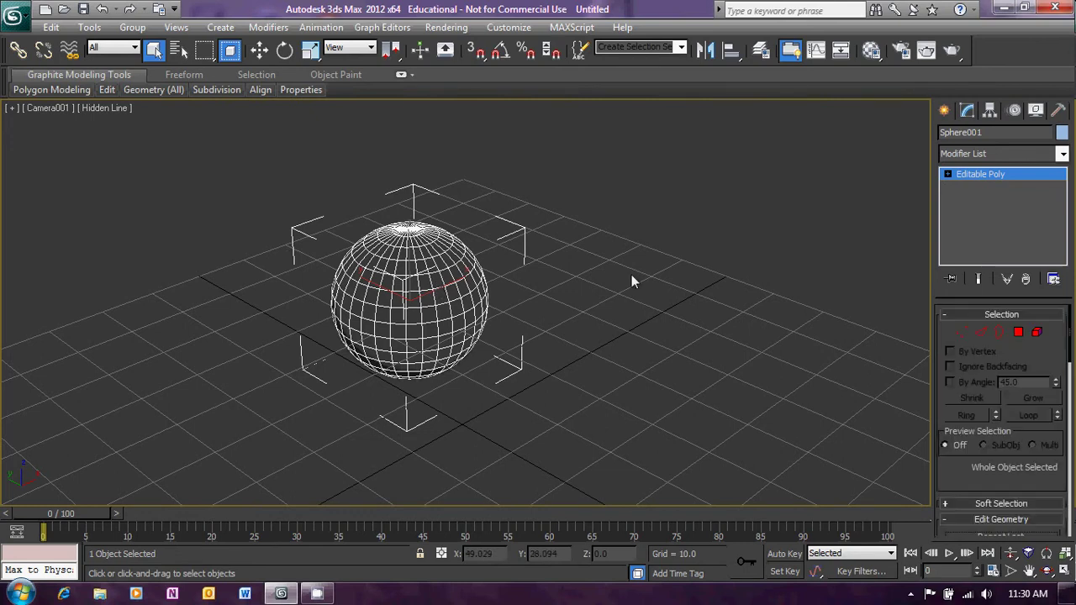
Select eight individual polygons on the sphere, in a left-hand patch, a right-hand patch and one near the bottom
{"action": "key", "text": "4"}
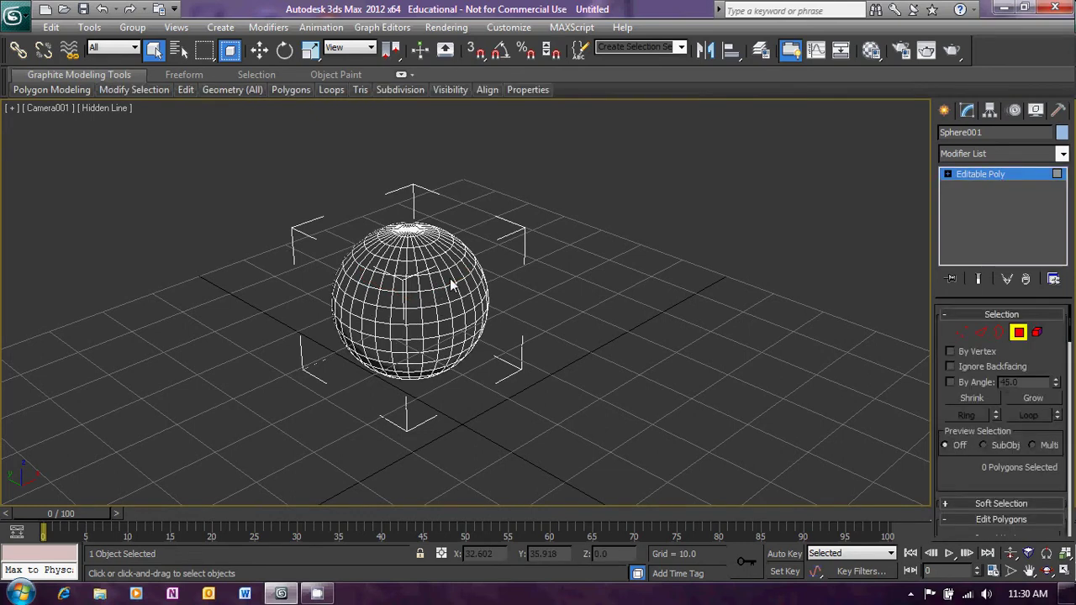
{"action": "left_click", "coordinate": [451, 285]}
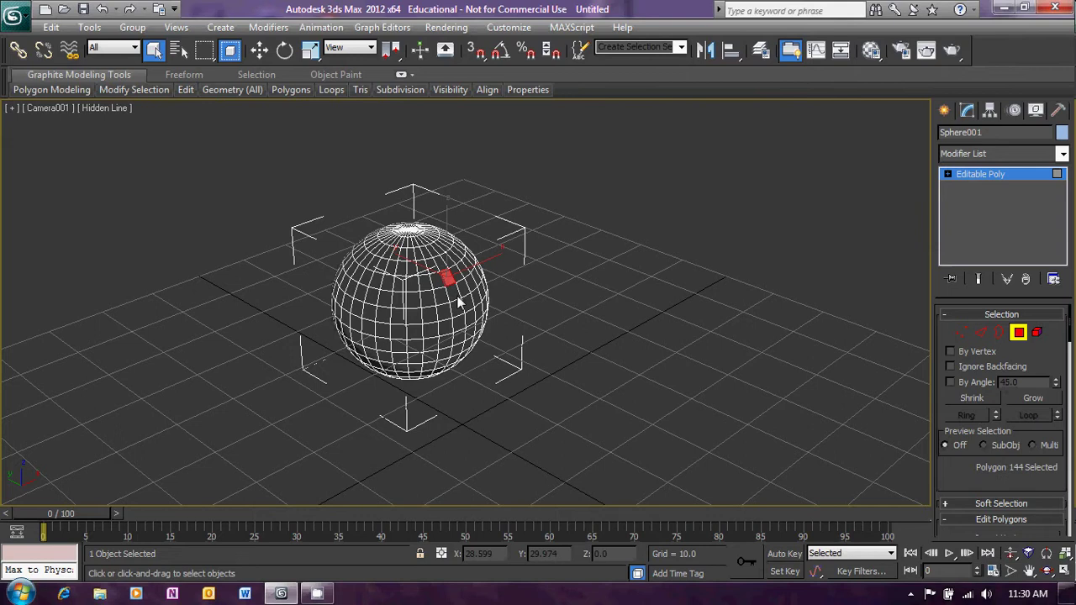
{"action": "left_click_drag", "start_coordinate": [458, 302], "coordinate": [470, 296], "text": "ctrl"}
{"action": "left_click", "coordinate": [460, 299], "text": "ctrl"}
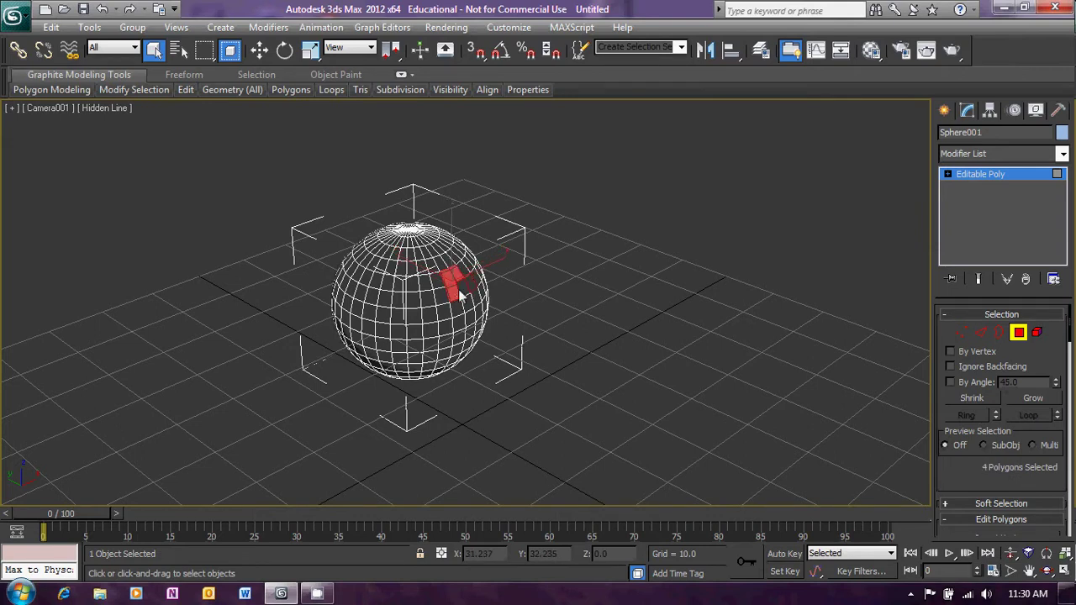
{"action": "left_click", "coordinate": [459, 292], "text": "ctrl"}
{"action": "left_click", "coordinate": [358, 307], "text": "ctrl"}
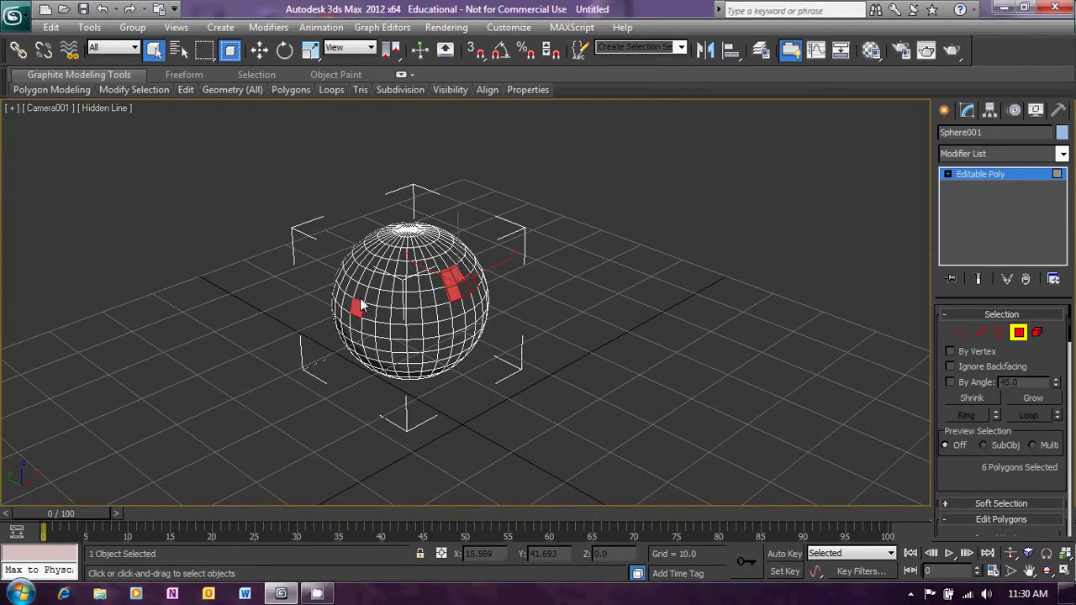
{"action": "left_click", "coordinate": [360, 294], "text": "ctrl"}
{"action": "left_click", "coordinate": [367, 313], "text": "ctrl"}
{"action": "left_click", "coordinate": [369, 324], "text": "ctrl"}
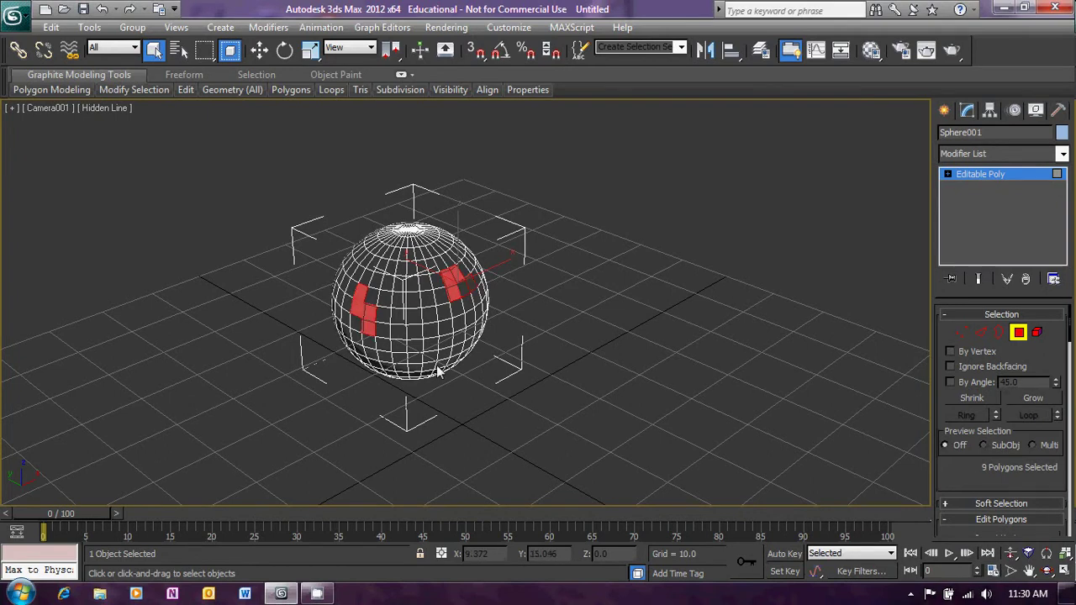
{"action": "left_click", "coordinate": [436, 369]}
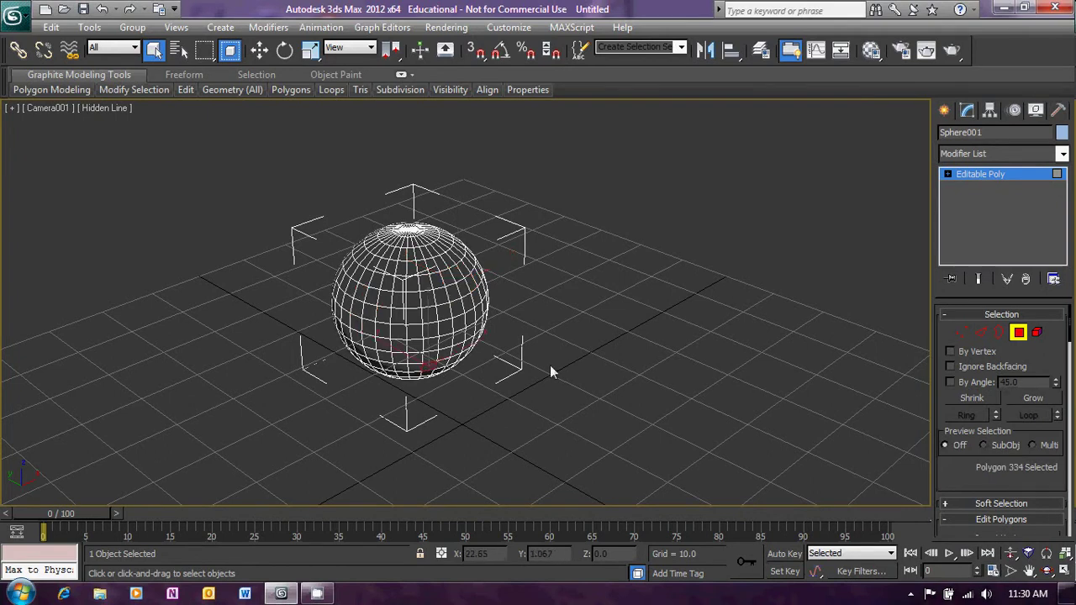
{"action": "left_click", "coordinate": [378, 286], "text": "ctrl"}
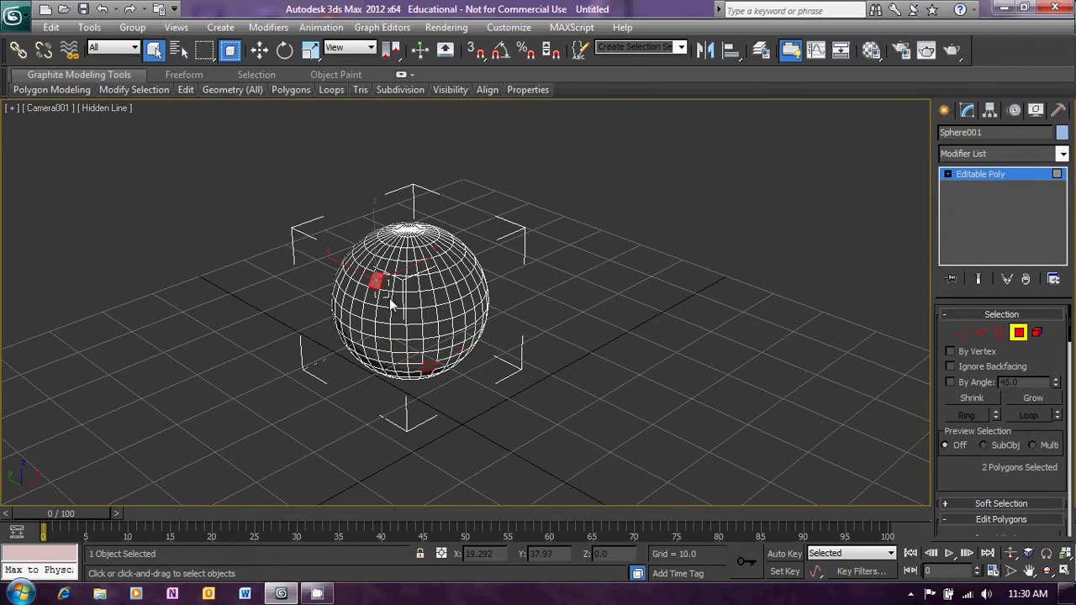
{"action": "left_click", "coordinate": [383, 300], "text": "ctrl"}
{"action": "left_click", "coordinate": [375, 296], "text": "ctrl"}
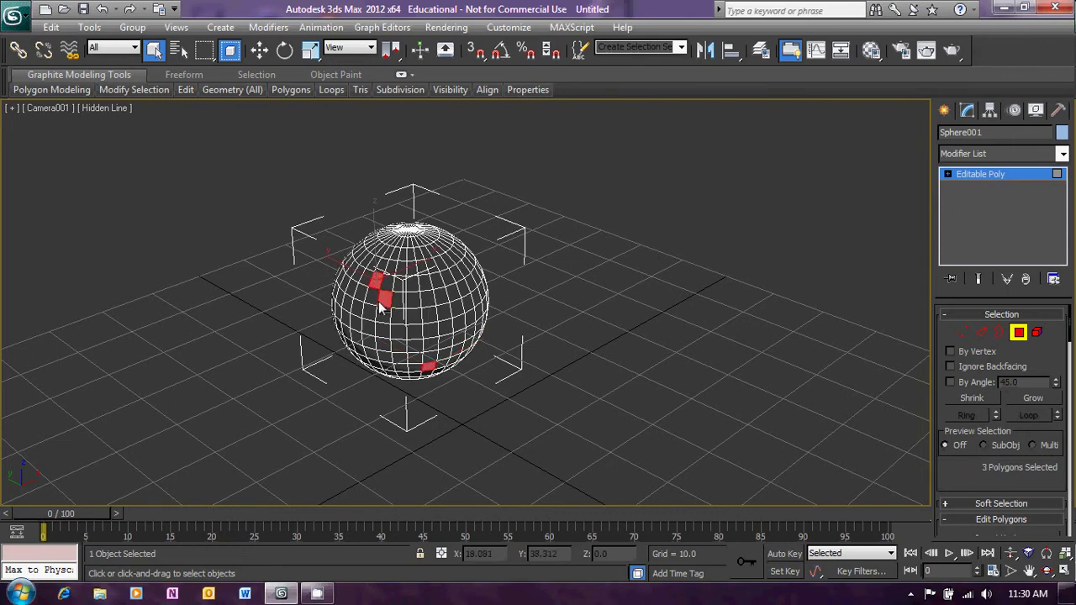
{"action": "left_click", "coordinate": [470, 282], "text": "ctrl"}
{"action": "left_click", "coordinate": [468, 270], "text": "ctrl"}
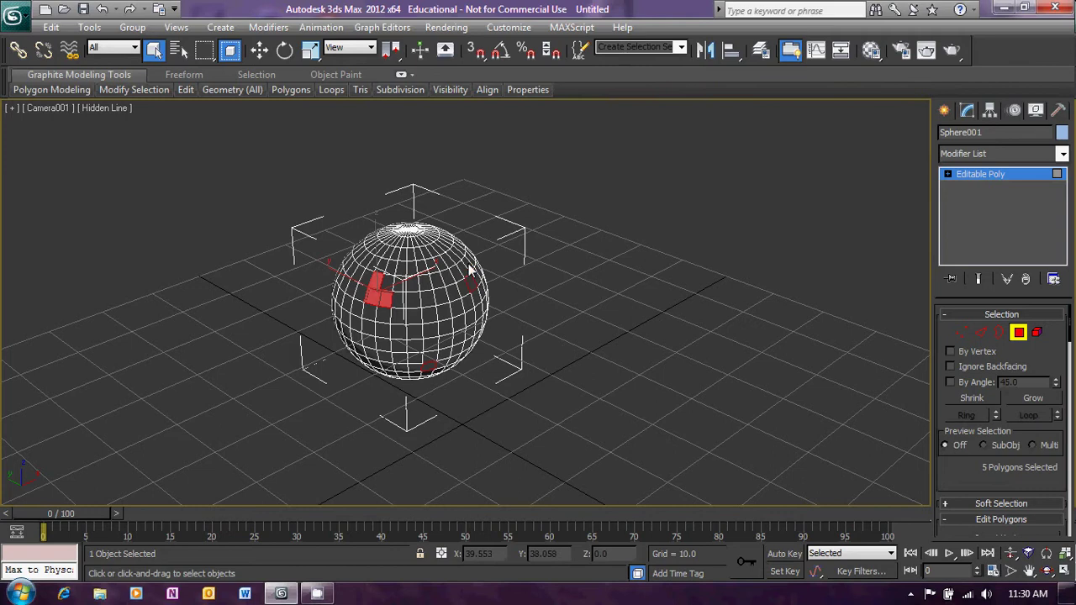
{"action": "left_click", "coordinate": [476, 284], "text": "ctrl"}
{"action": "left_click", "coordinate": [481, 290], "text": "ctrl"}
Apply the Greeble modifier to only the selected polygons and render the camera view
{"action": "left_click", "coordinate": [1062, 154]}
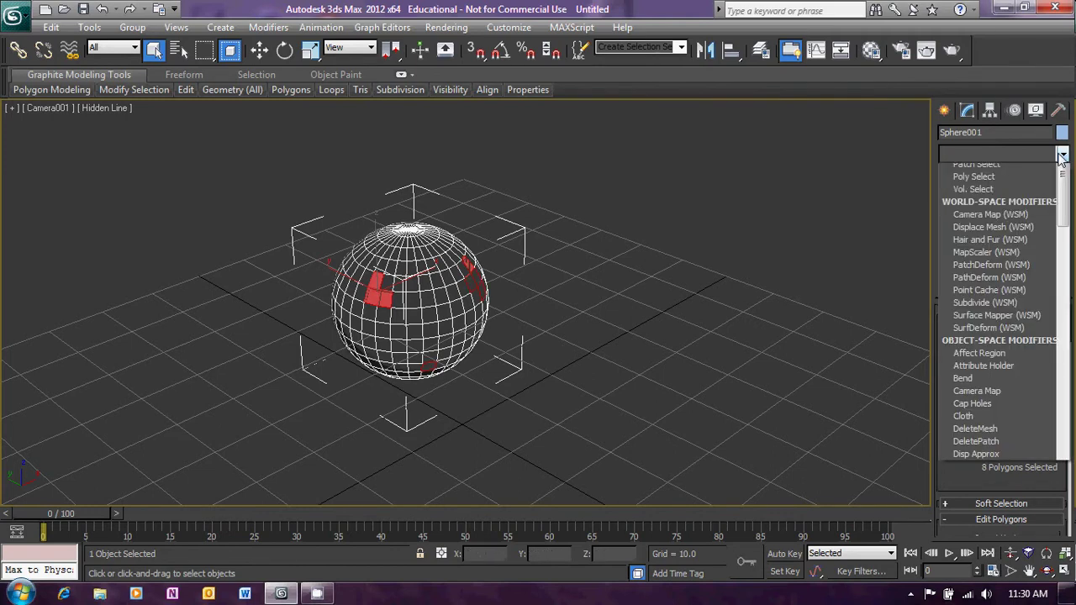
{"action": "type", "text": "gr"}
{"action": "key", "text": "Return"}
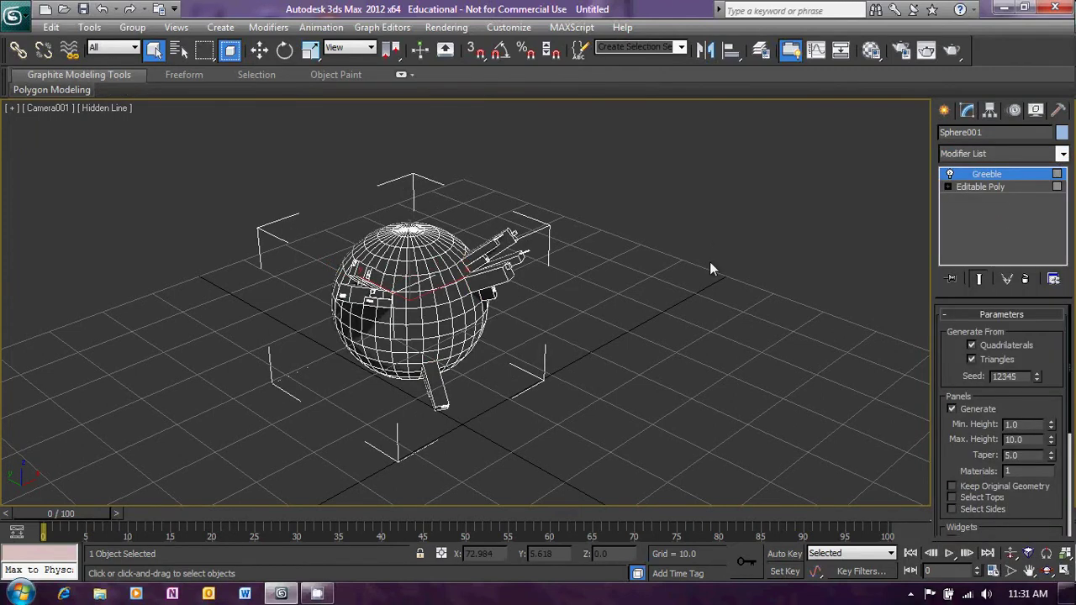
{"action": "key", "text": "shift+q"}
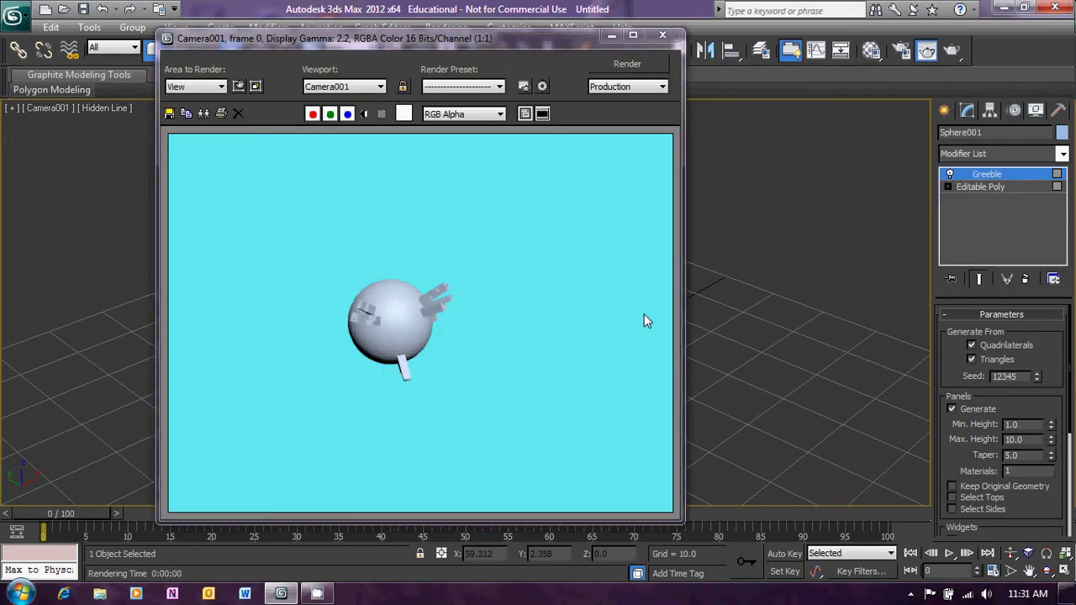